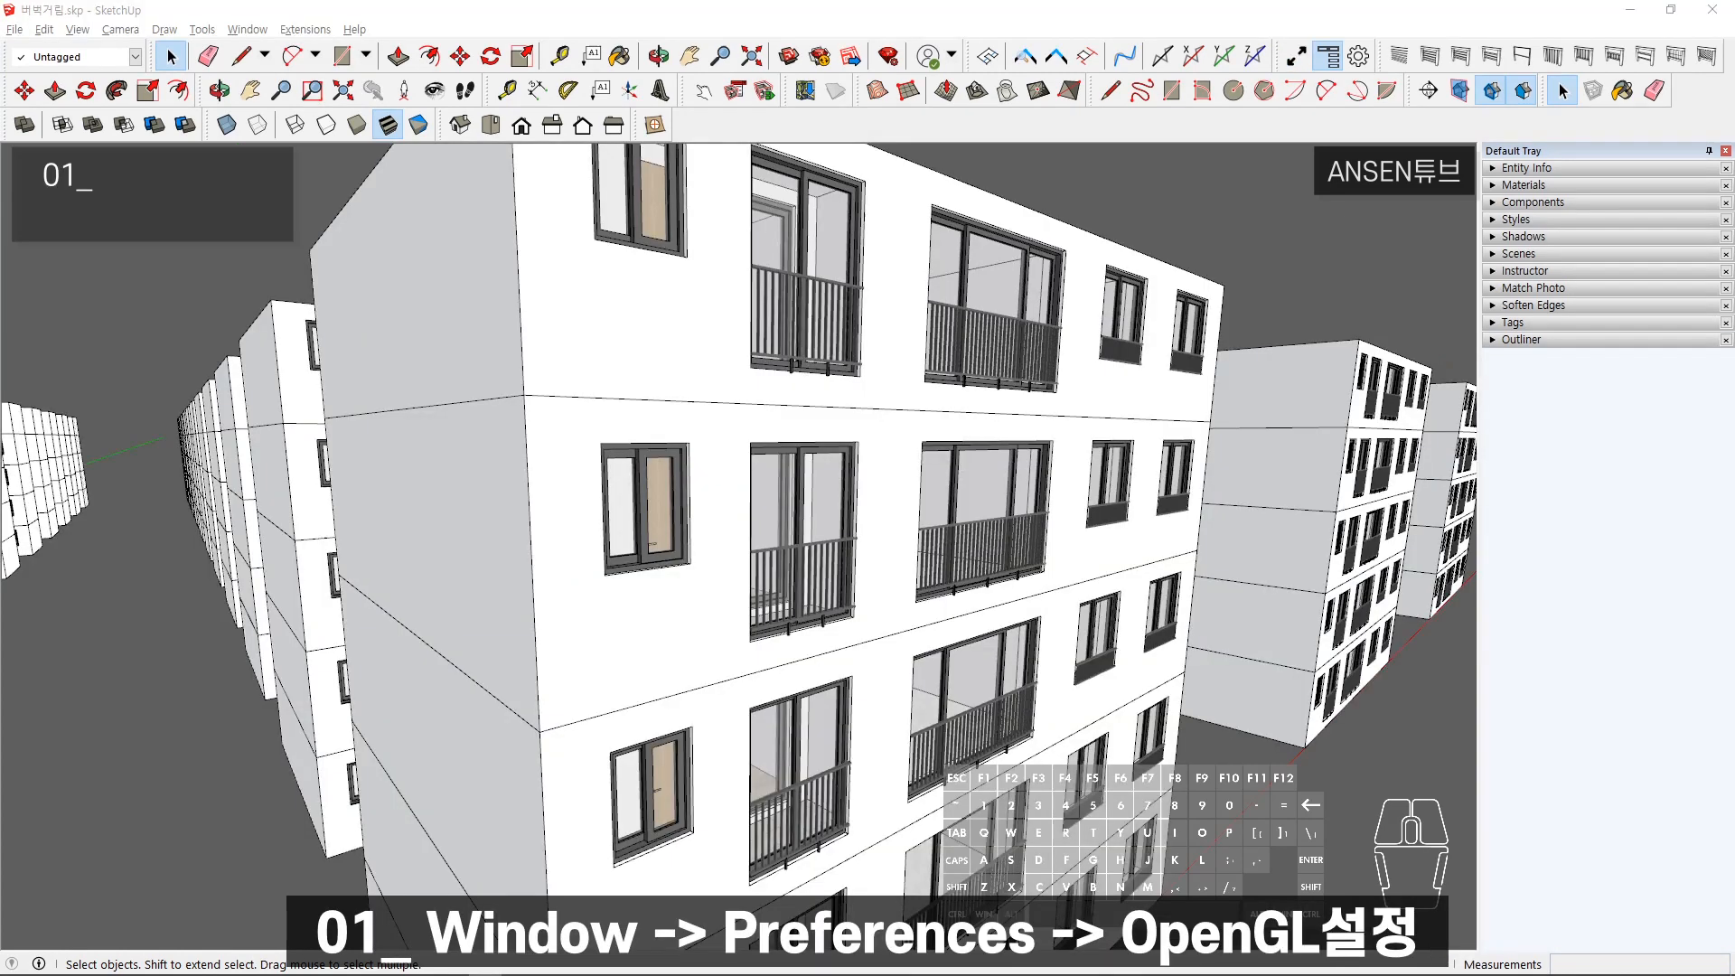
- Set the multisample anti-aliasing to 0x in the OpenGL preferences and apply it to the model view
left_click(246, 7)
left_click(288, 142)
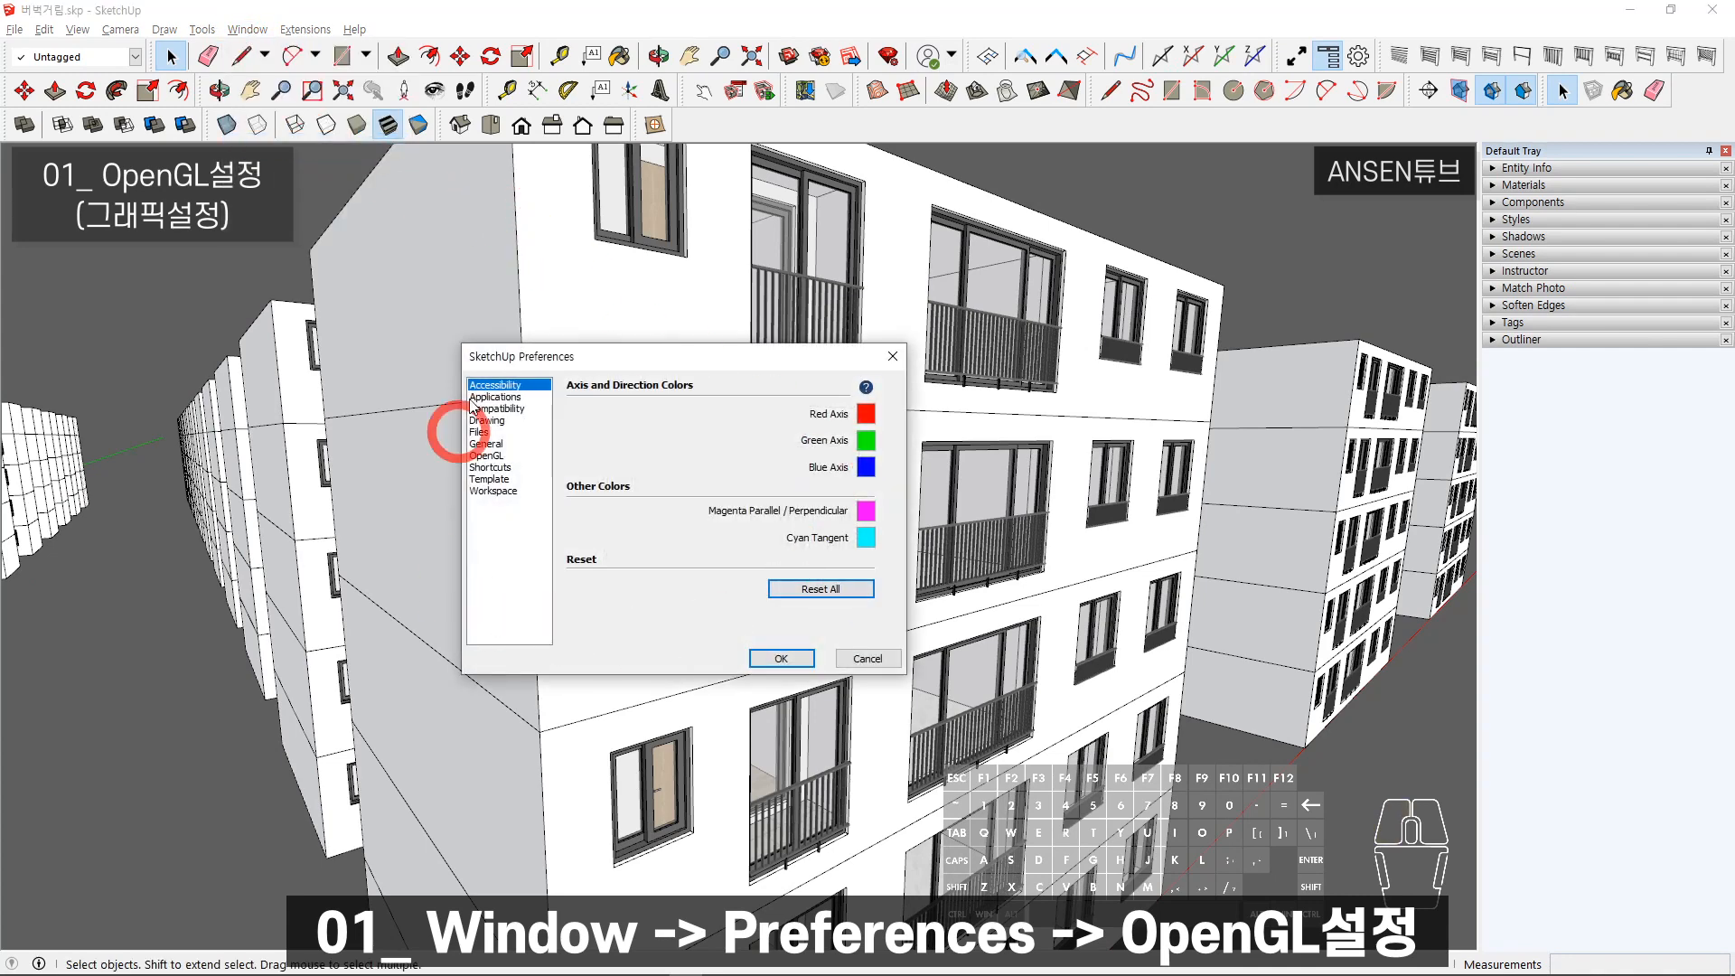
left_click(488, 456)
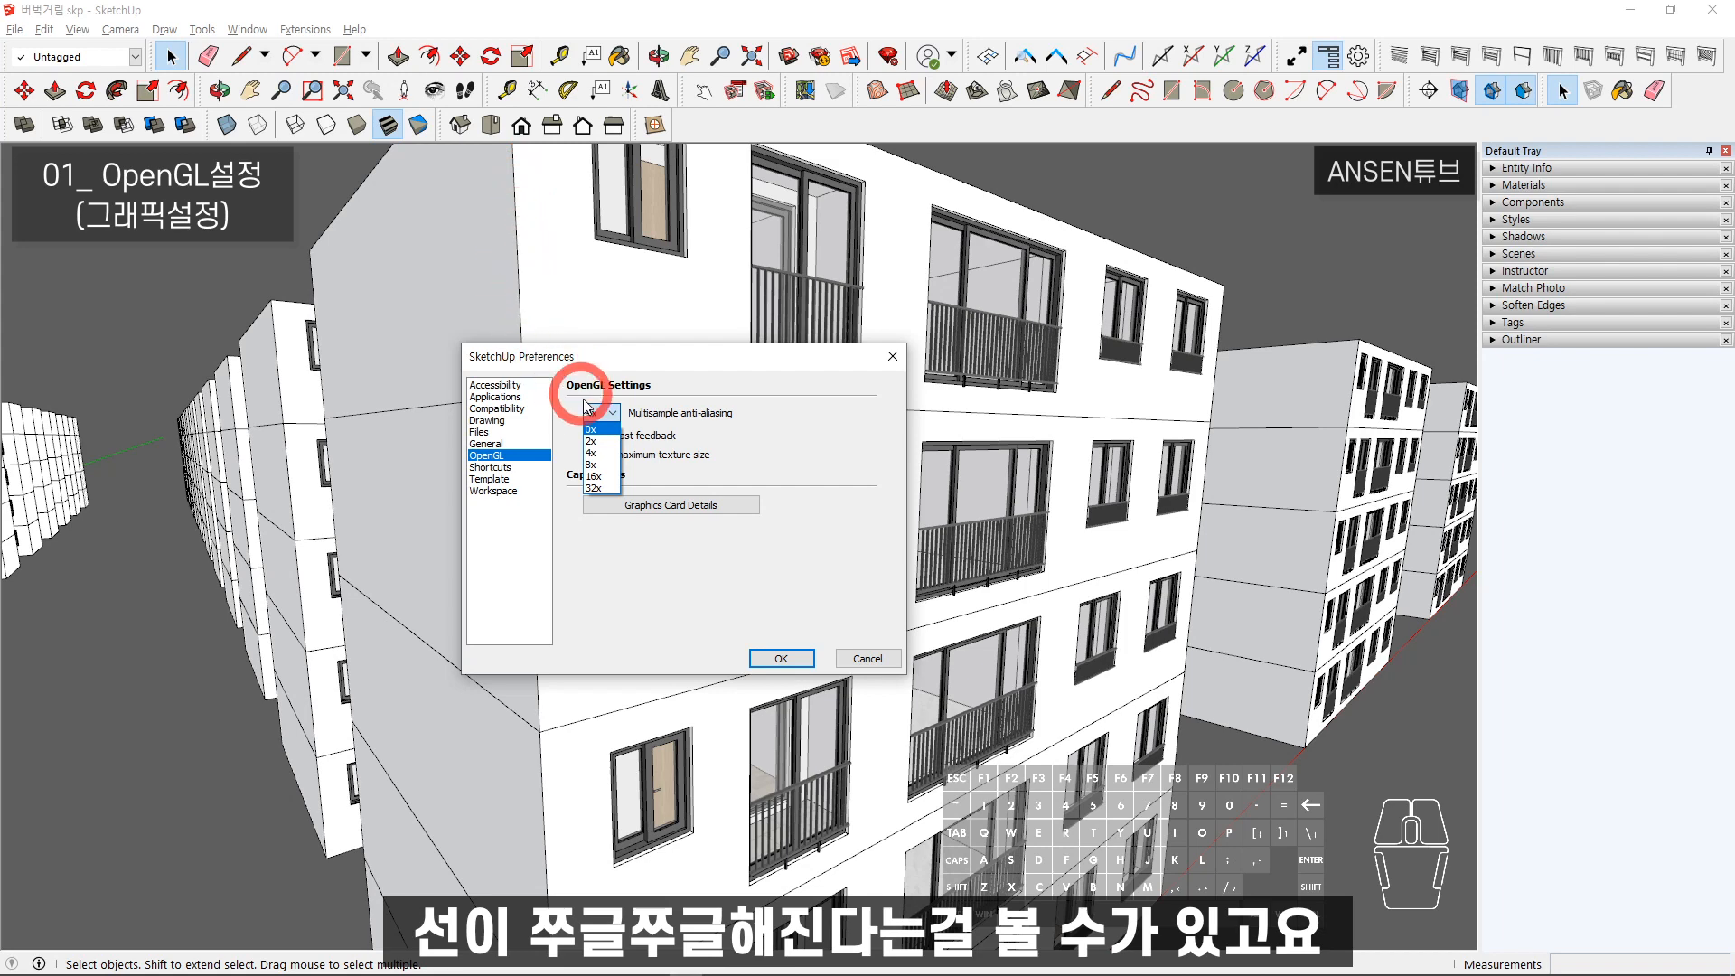
left_click(592, 429)
left_click(779, 660)
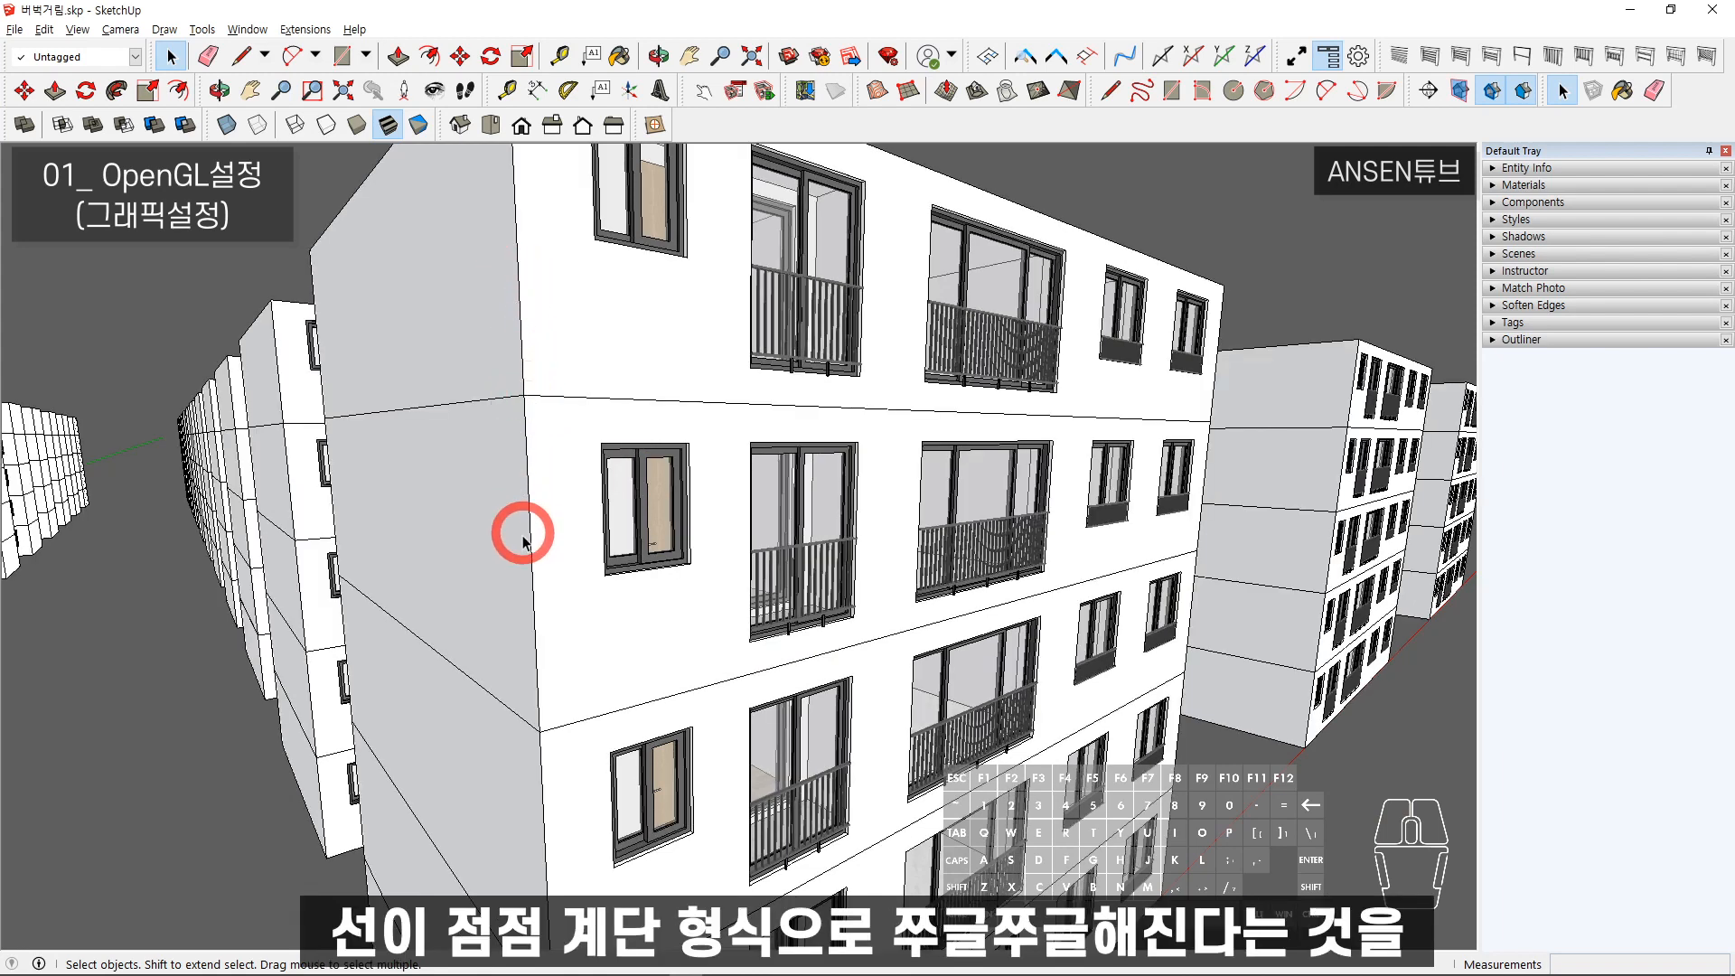
- Set the OpenGL multisample anti-aliasing to 4x in the preferences and apply it
left_click(281, 35)
mouse_move(260, 31)
left_click(291, 139)
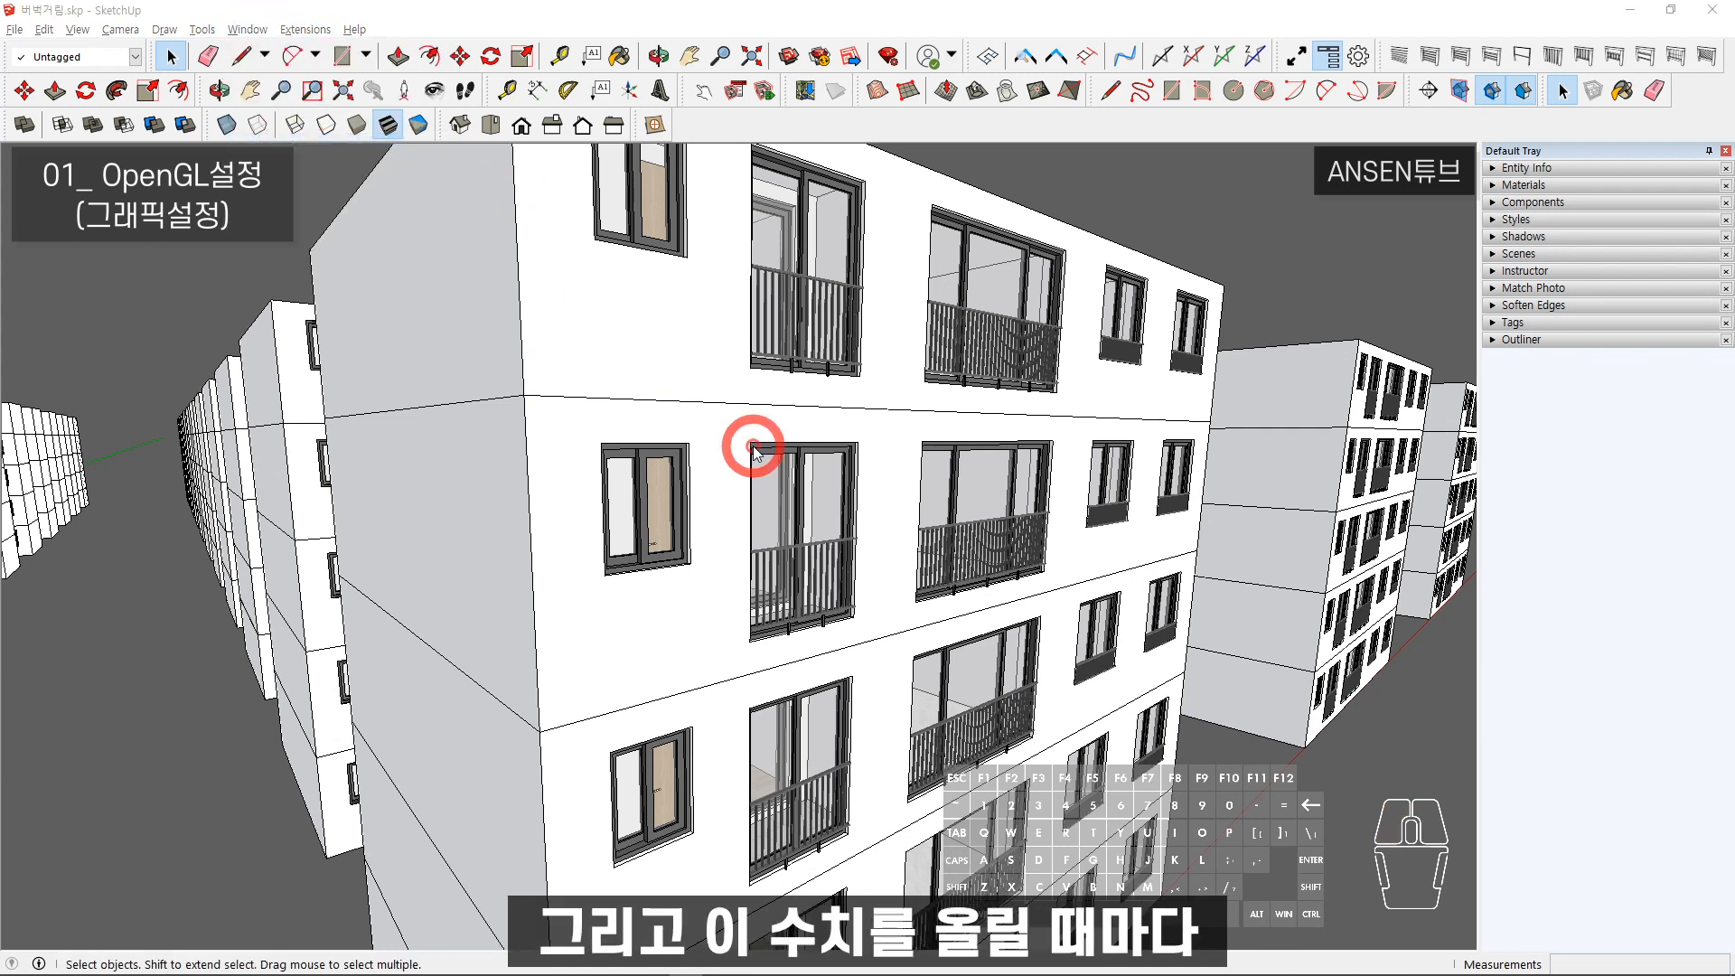
left_click(600, 412)
left_click(594, 447)
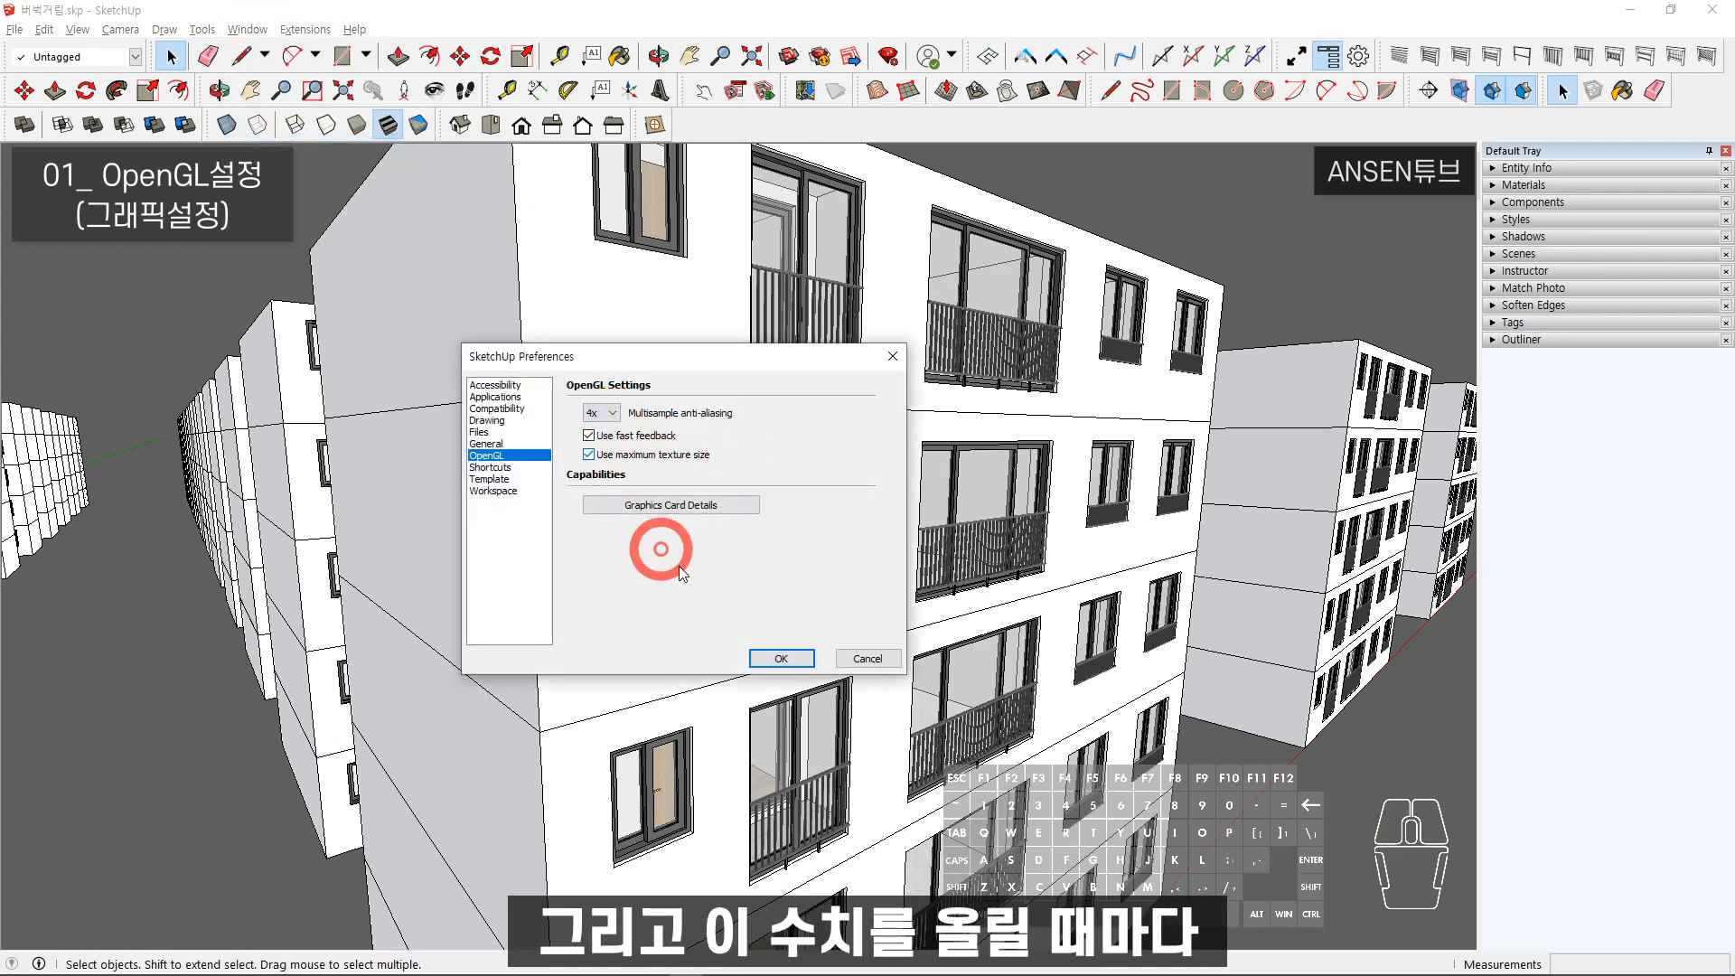
left_click(768, 657)
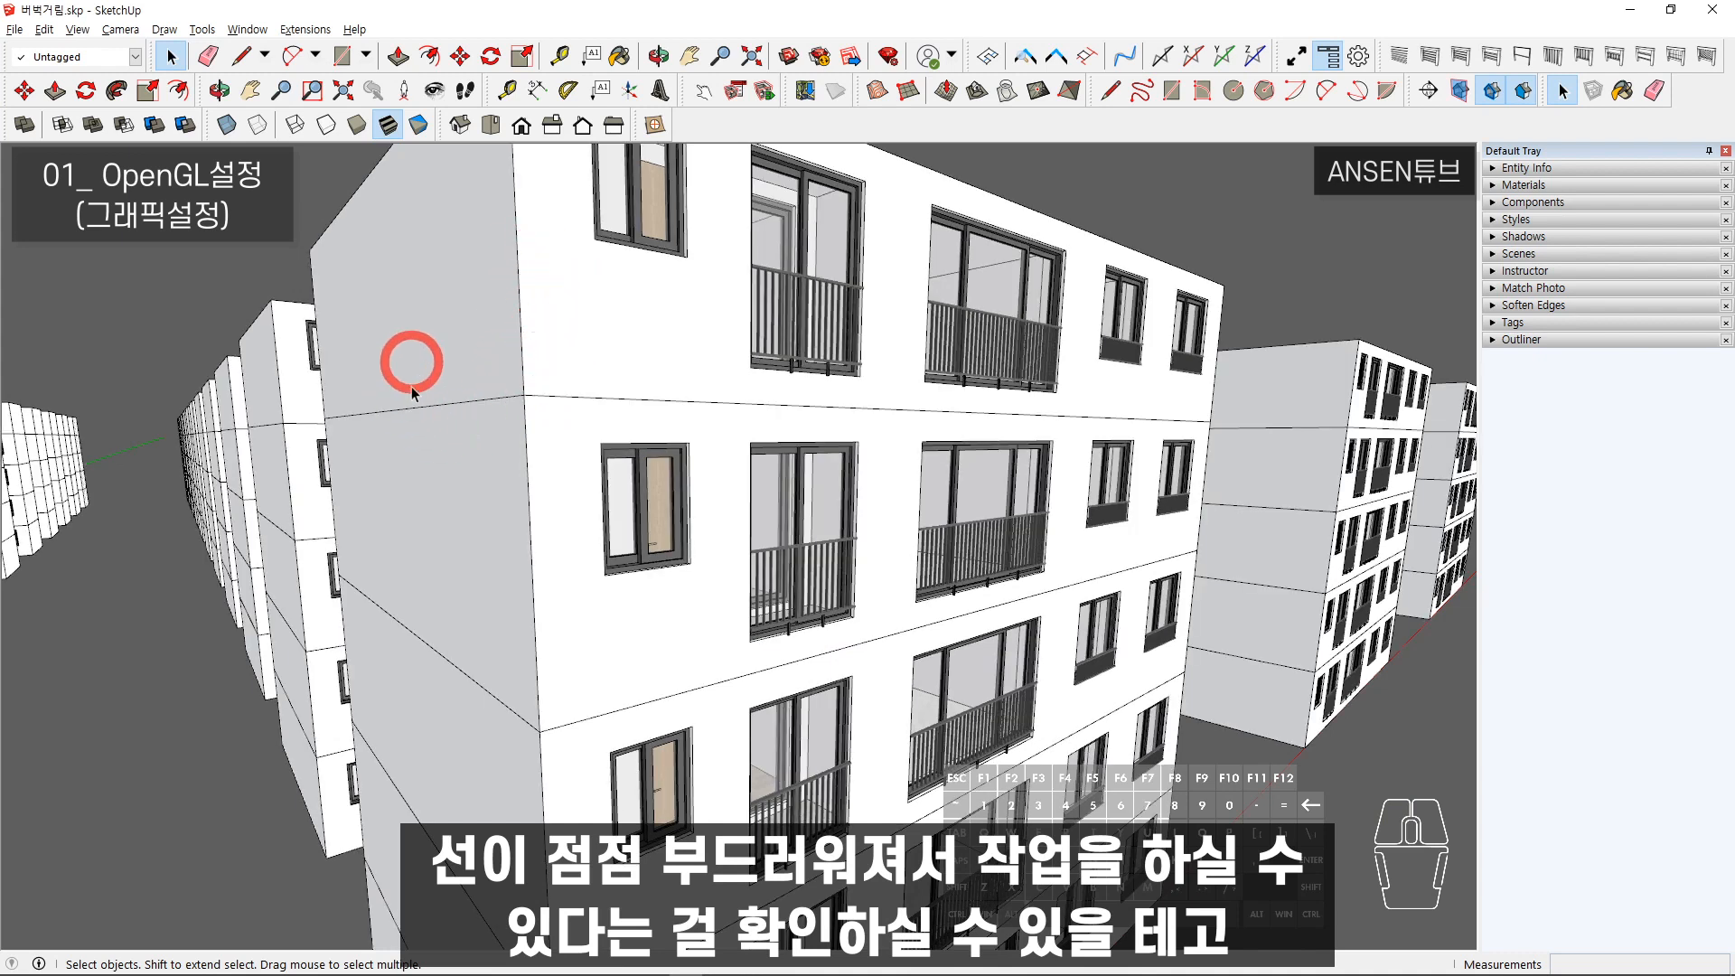
- Review the available anti-aliasing levels and the graphics card details in the OpenGL preferences, leaving the preferences without changes
left_click(246, 29)
left_click(302, 145)
left_click(601, 412)
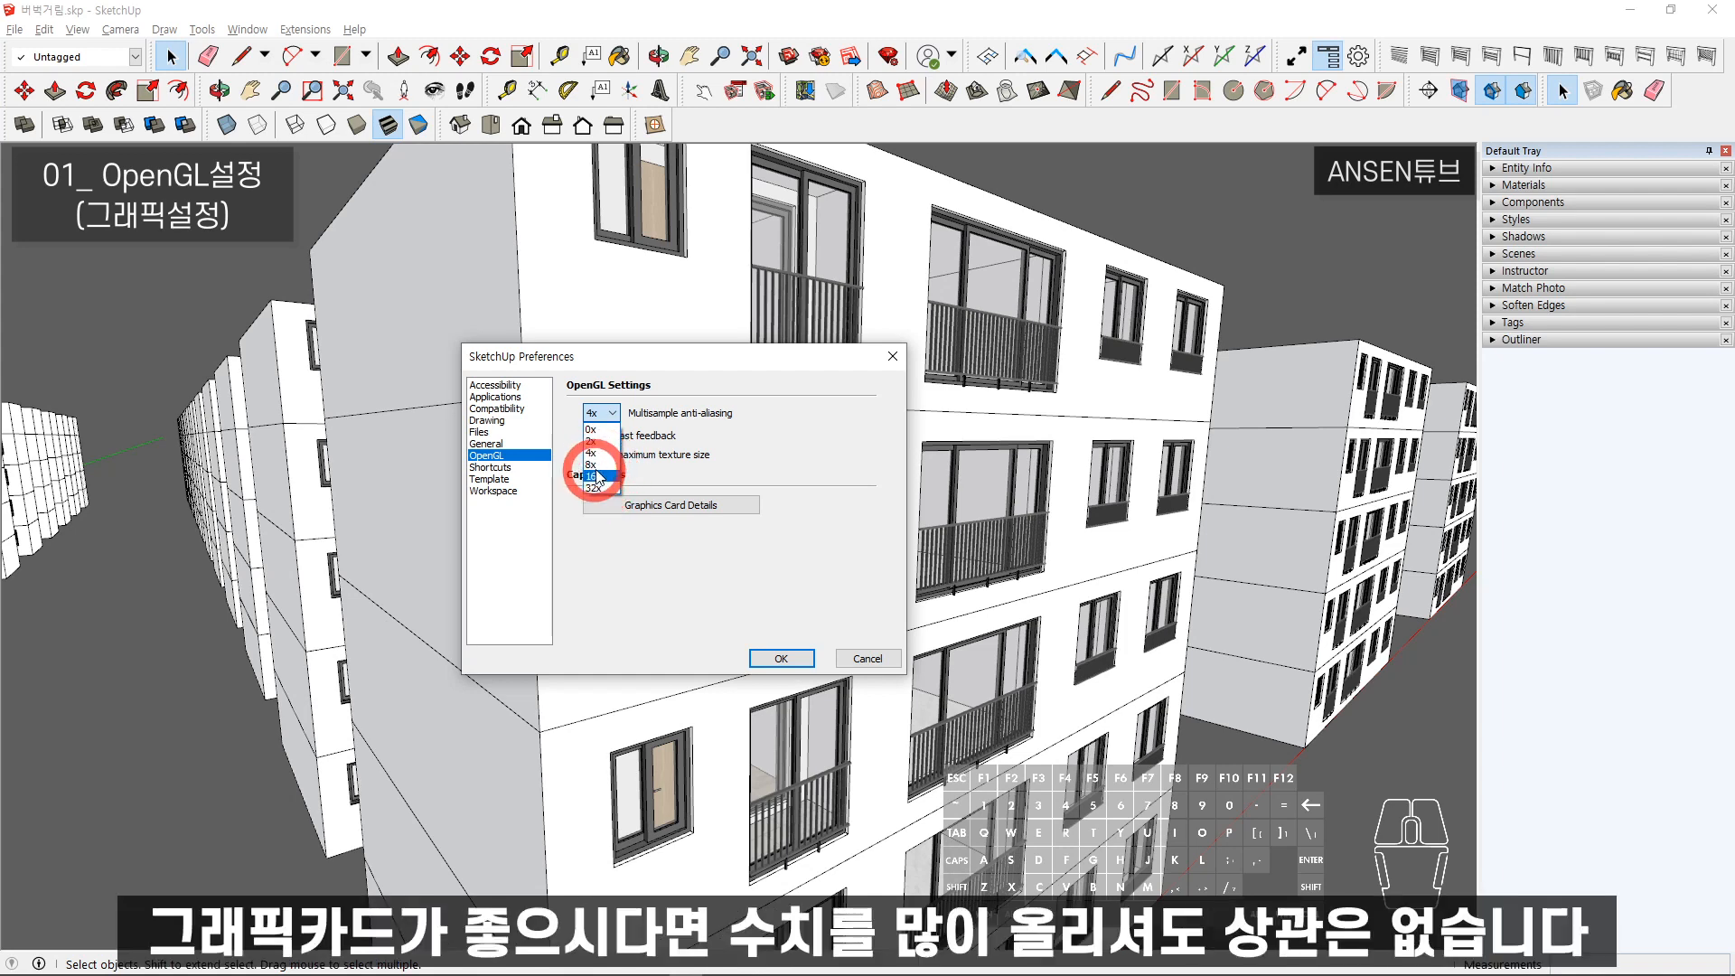
left_click(666, 422)
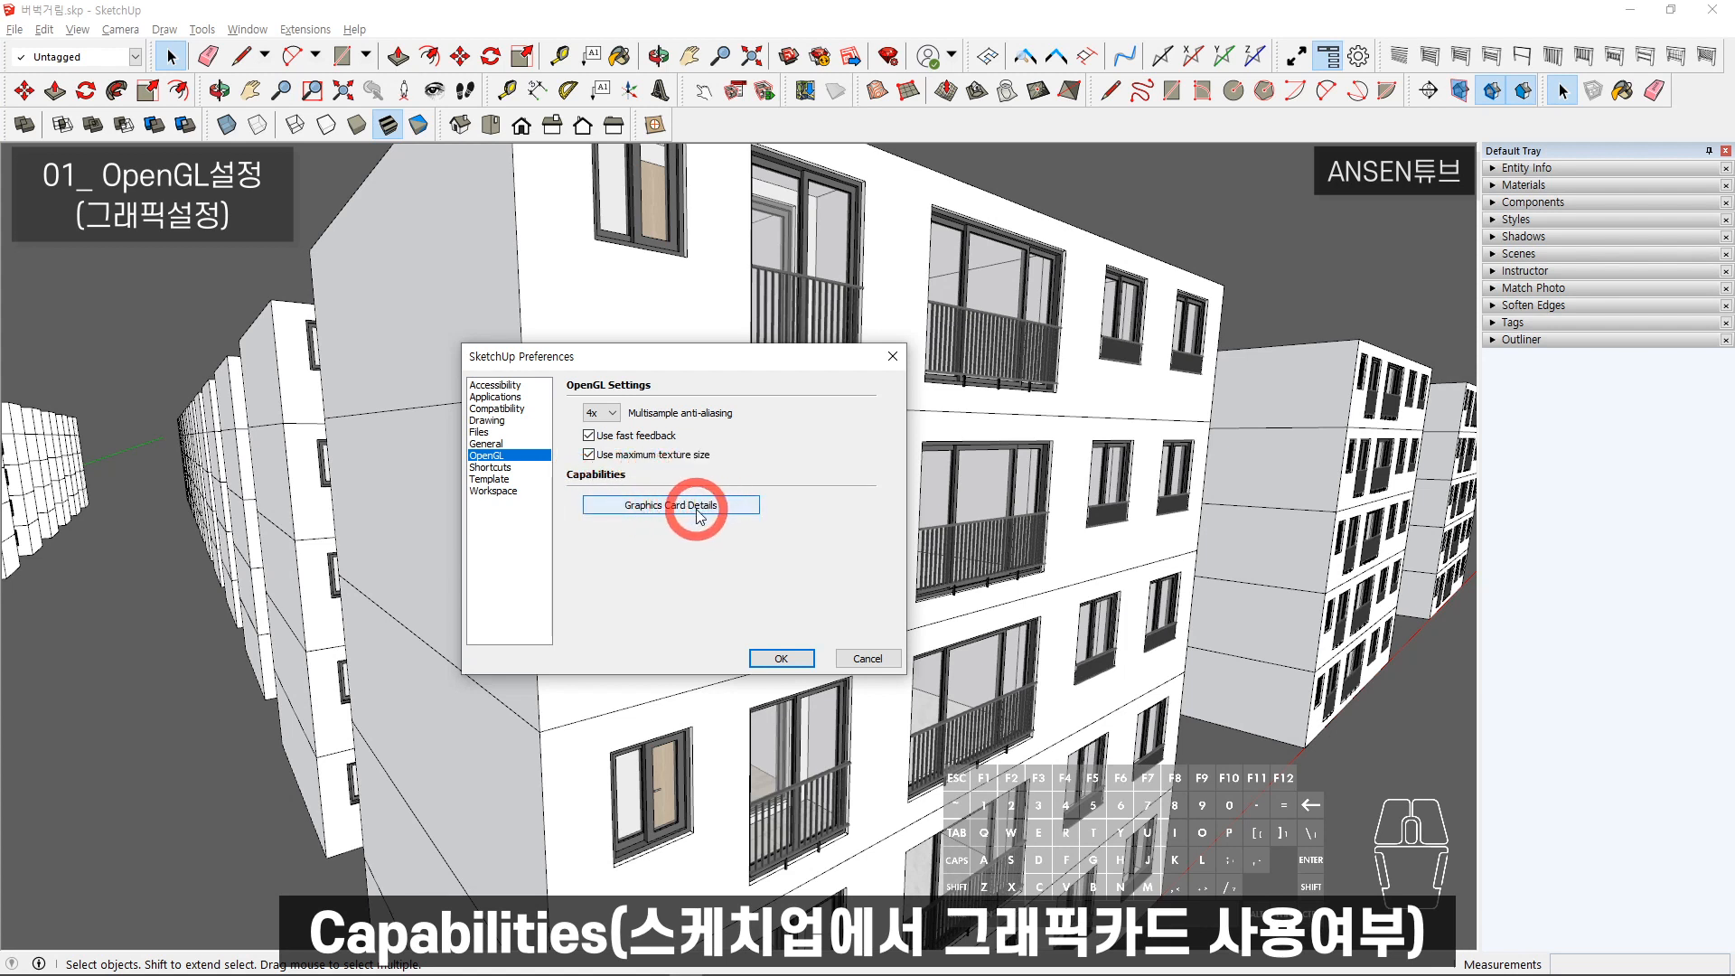
left_click(655, 506)
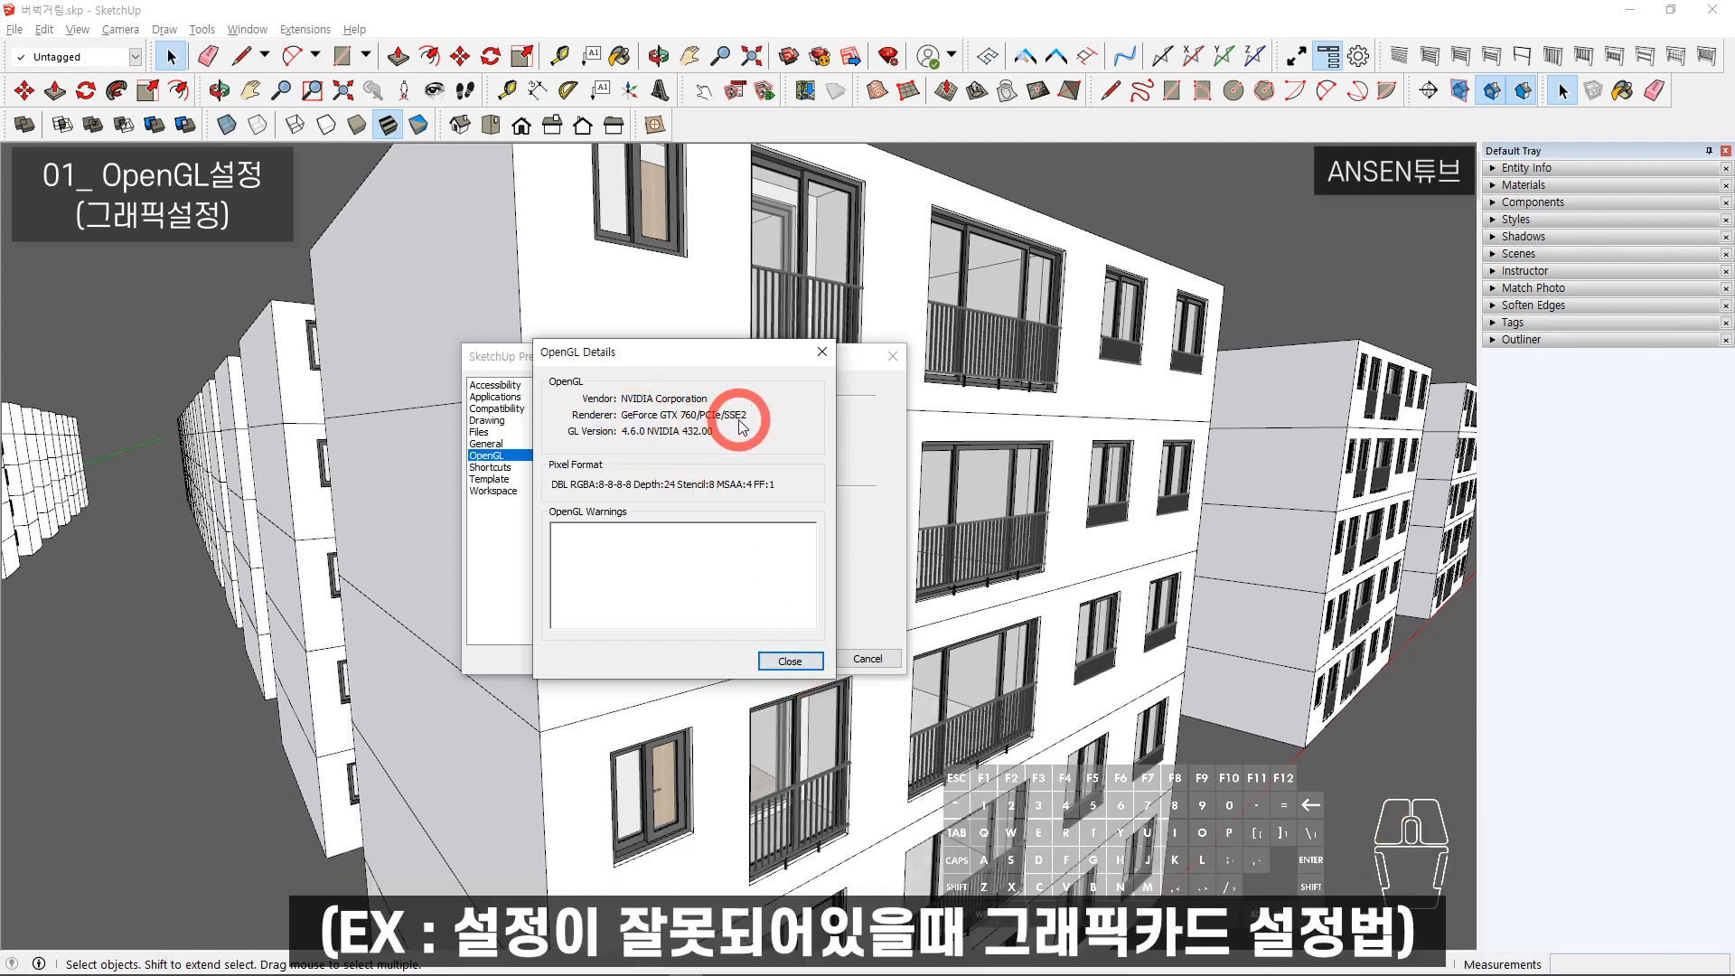
left_click(793, 661)
left_click(863, 659)
- Switch to the NVIDIA Control Panel and check the list of customizable programs in the program-specific 3D settings for Trimble SketchUp
mouse_move(1548, 965)
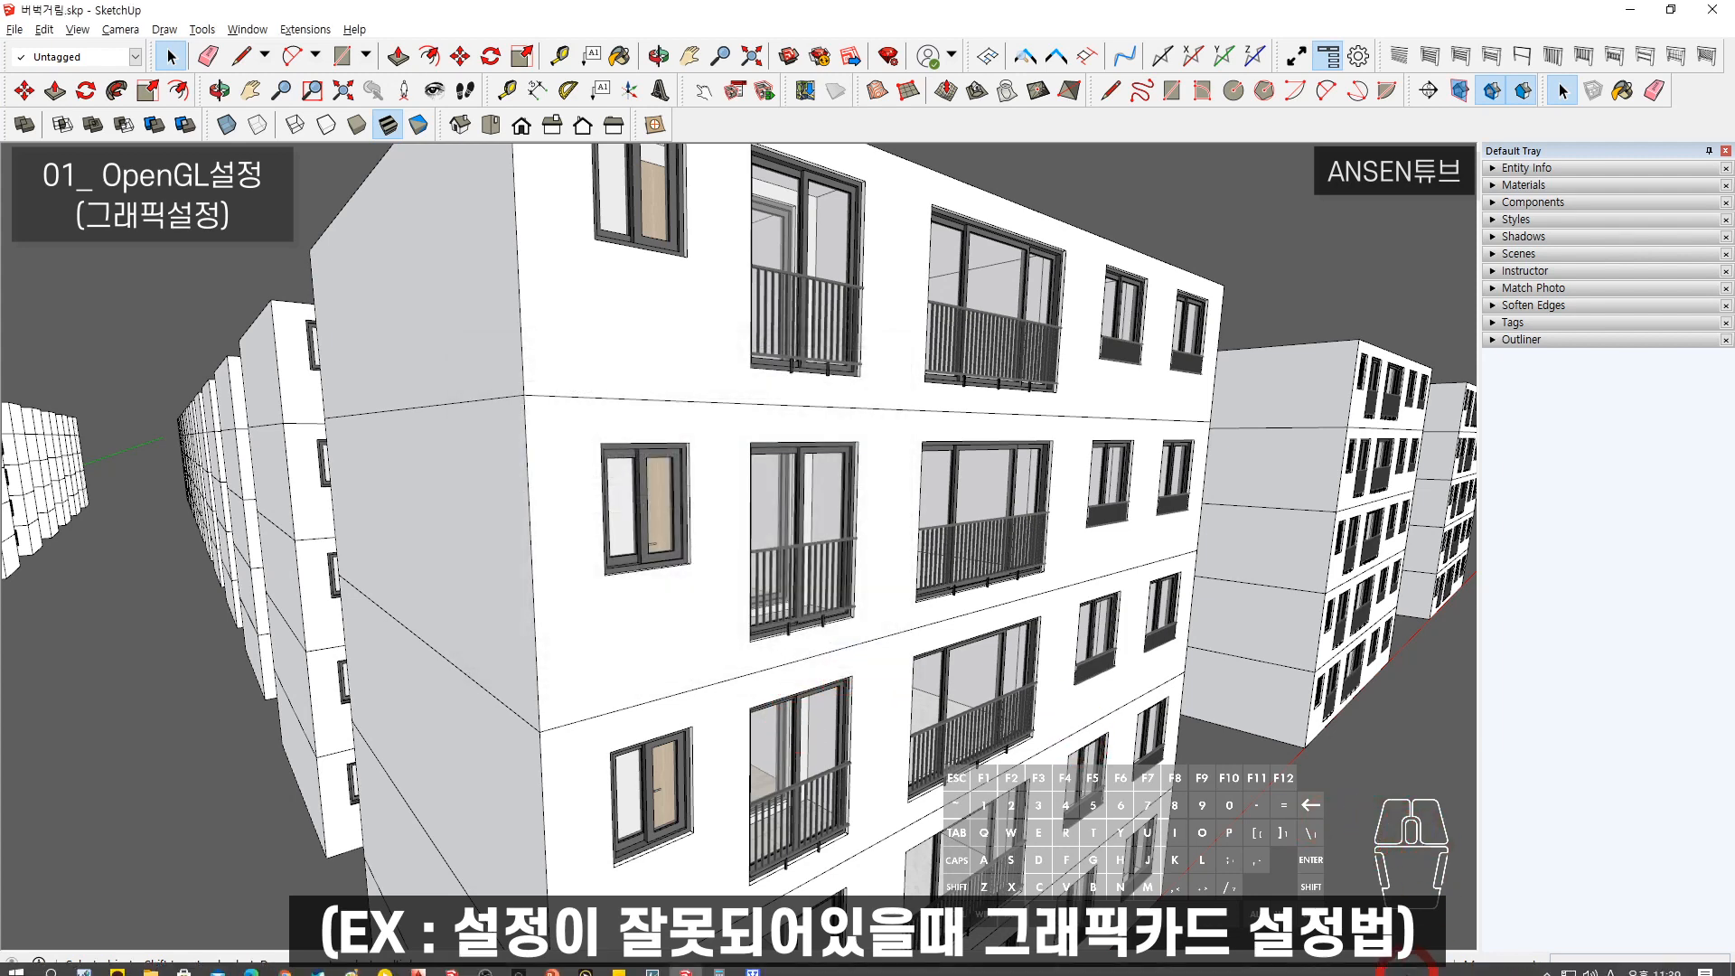
left_click(1547, 963)
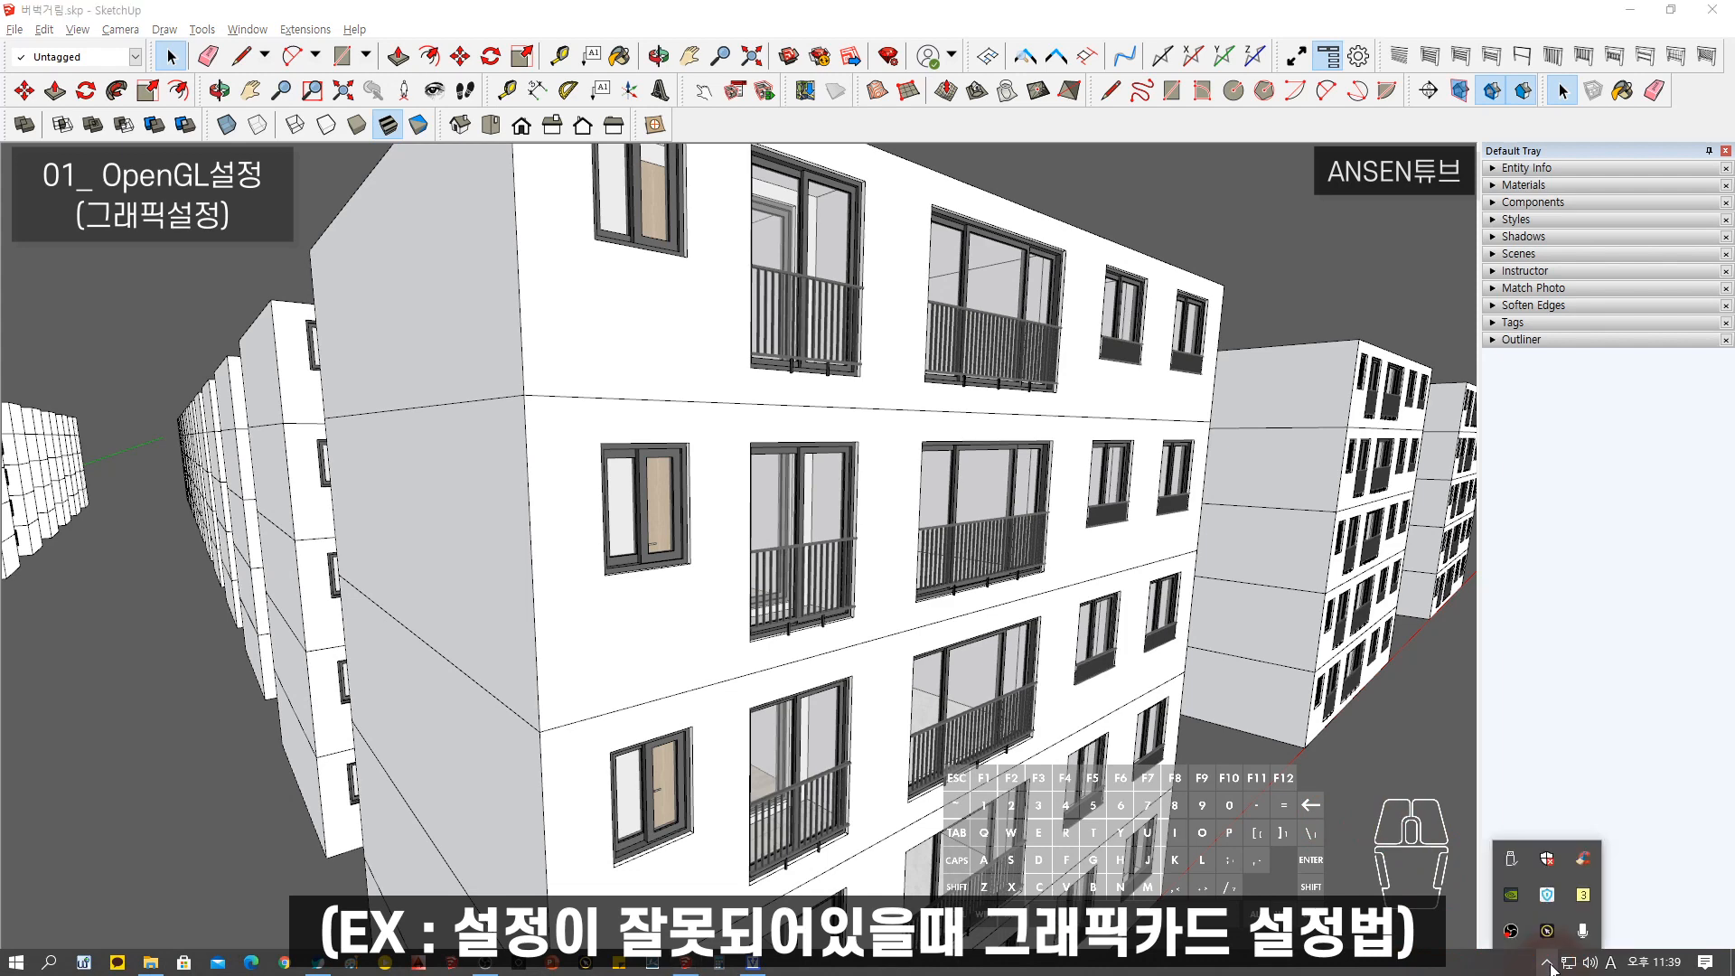
double_click(1511, 897)
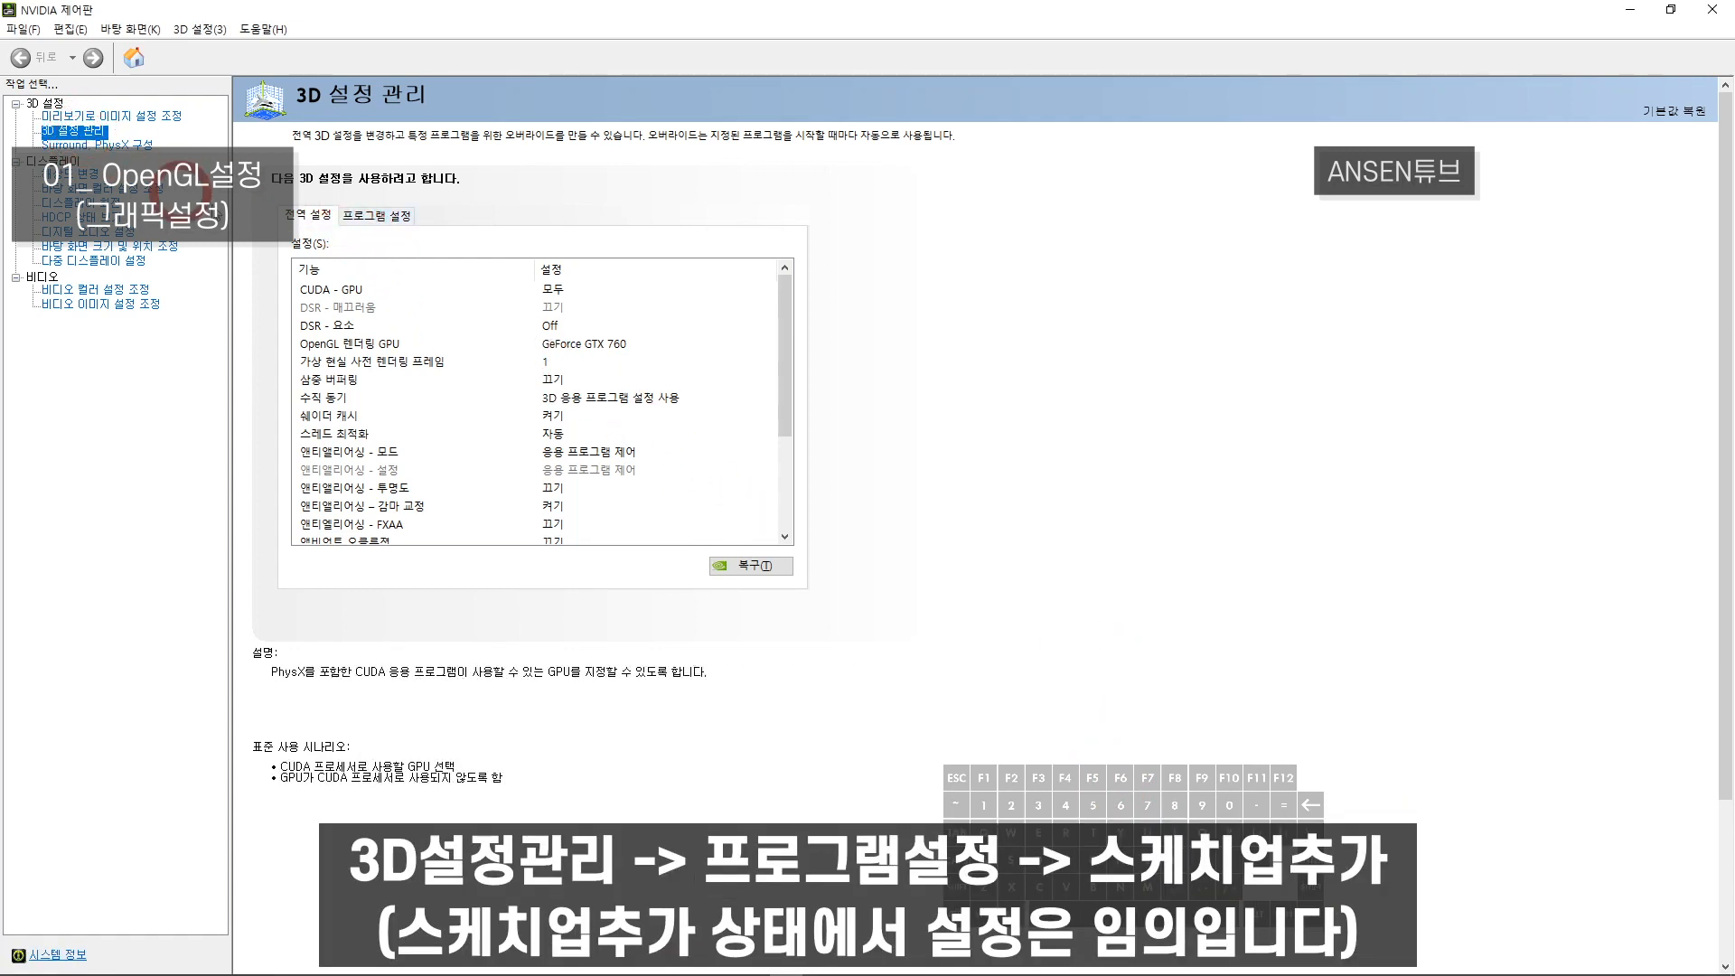
left_click(368, 217)
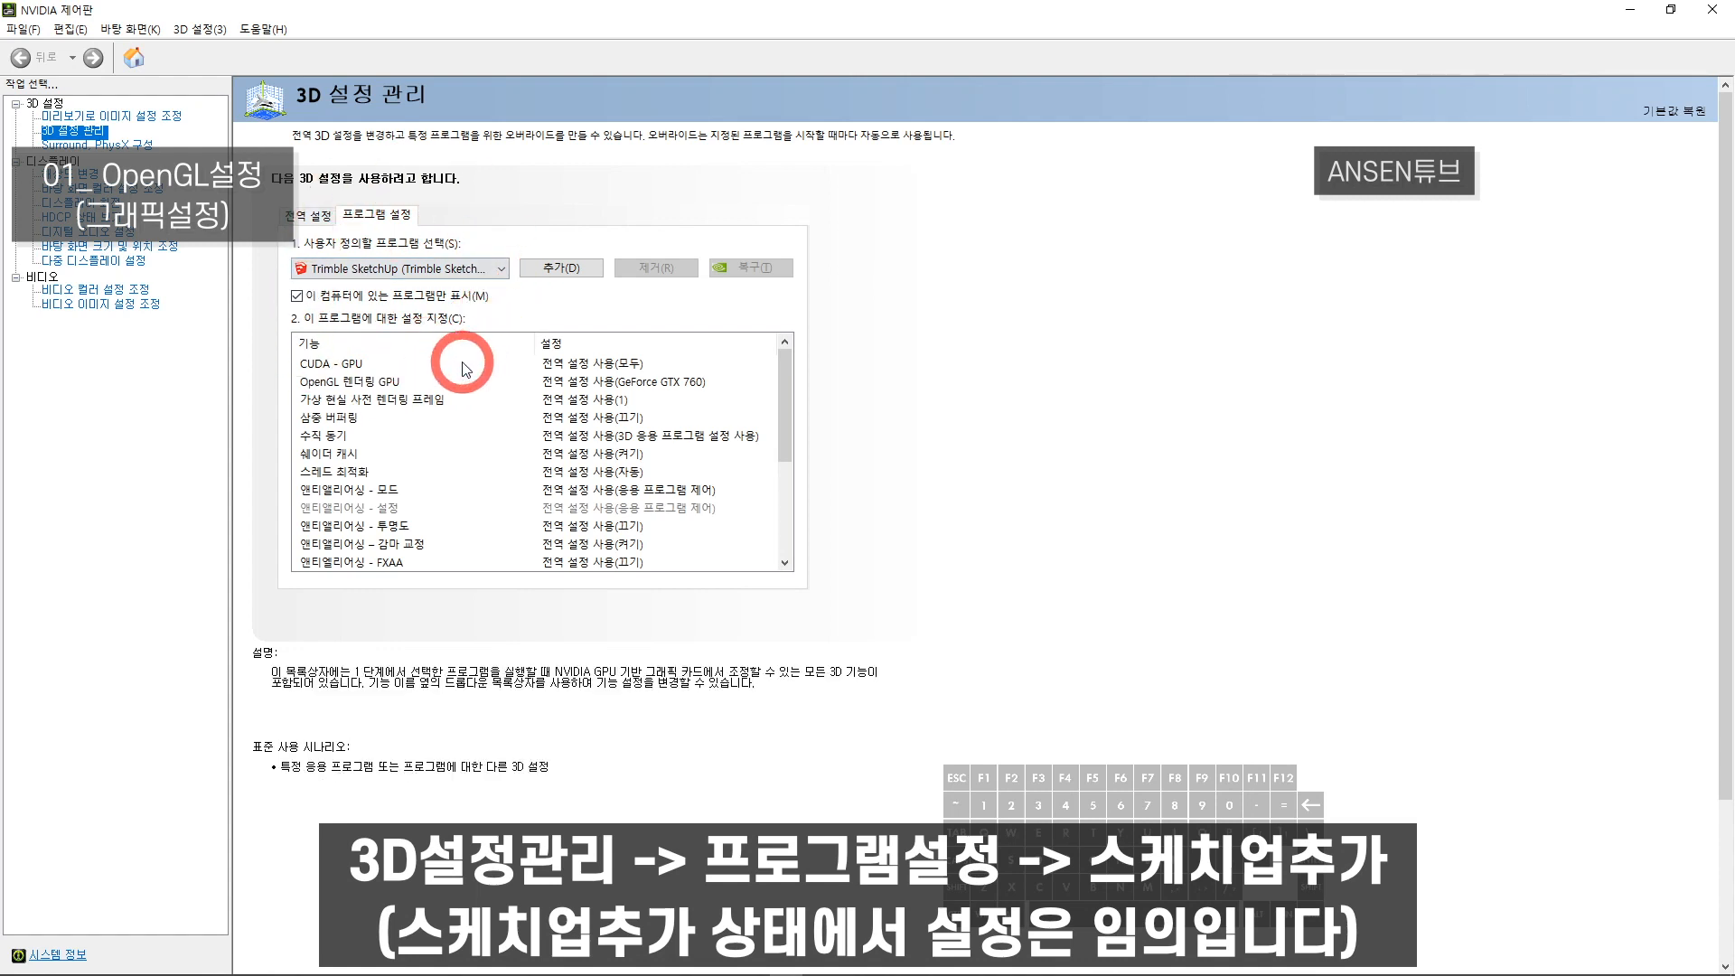
left_click(407, 268)
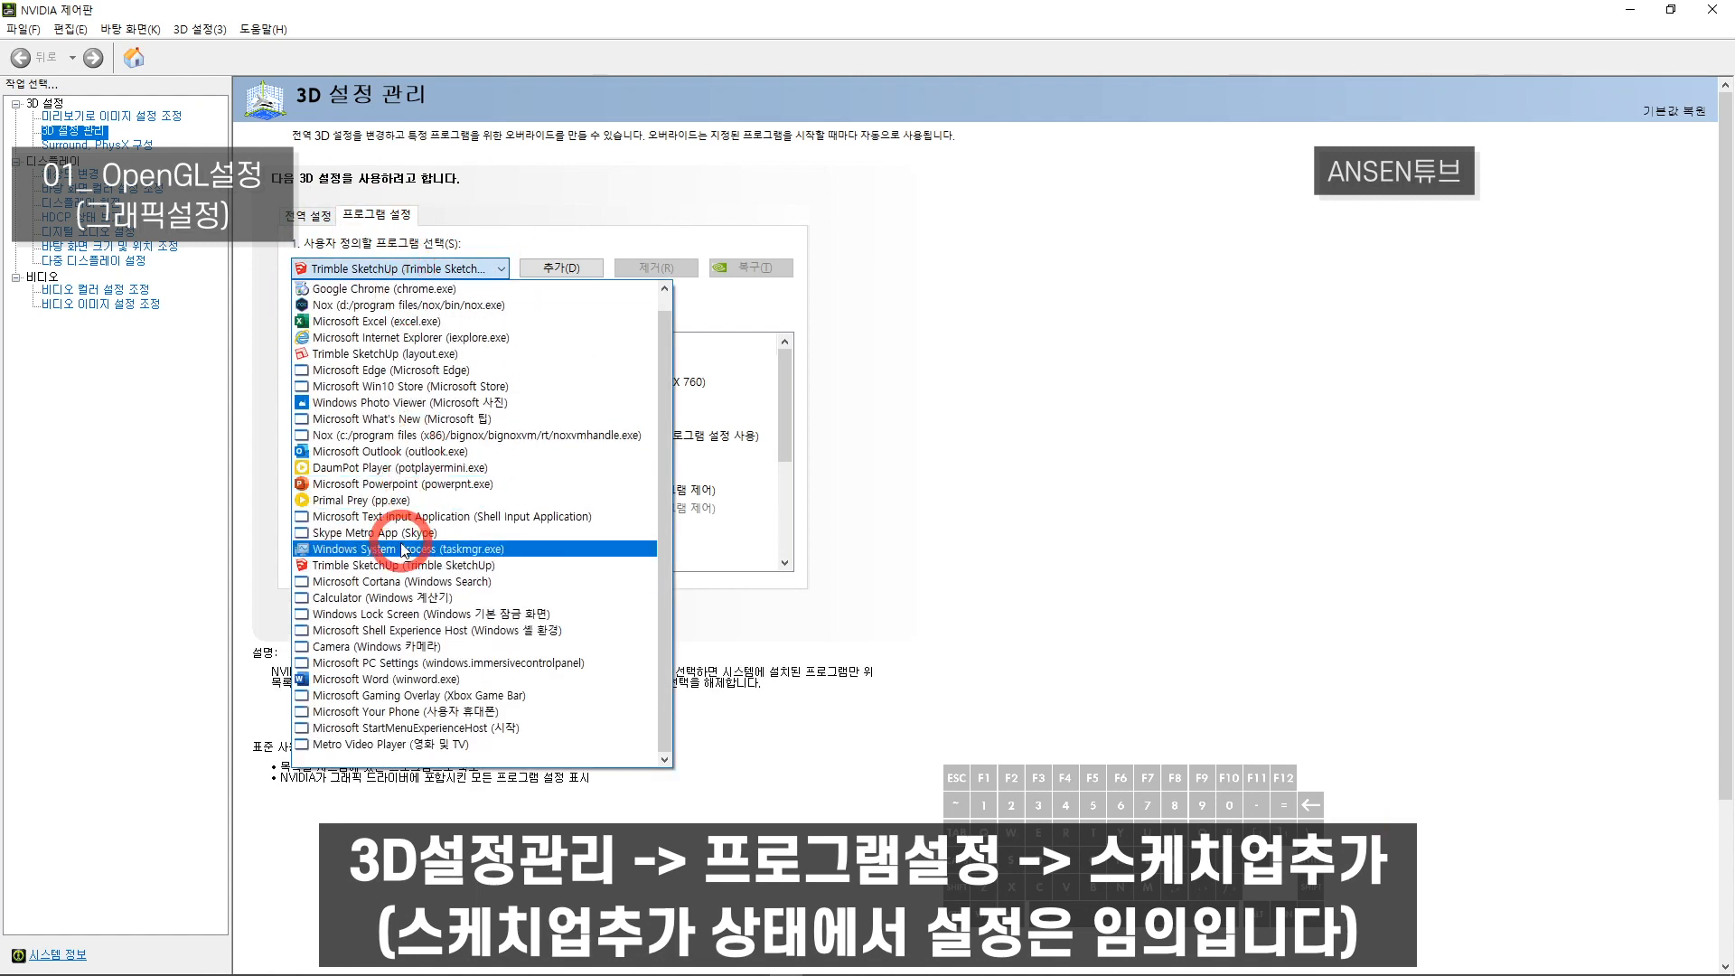
left_click(414, 269)
- Add SketchUp Application to the programs with their own NVIDIA 3D settings
left_click(556, 271)
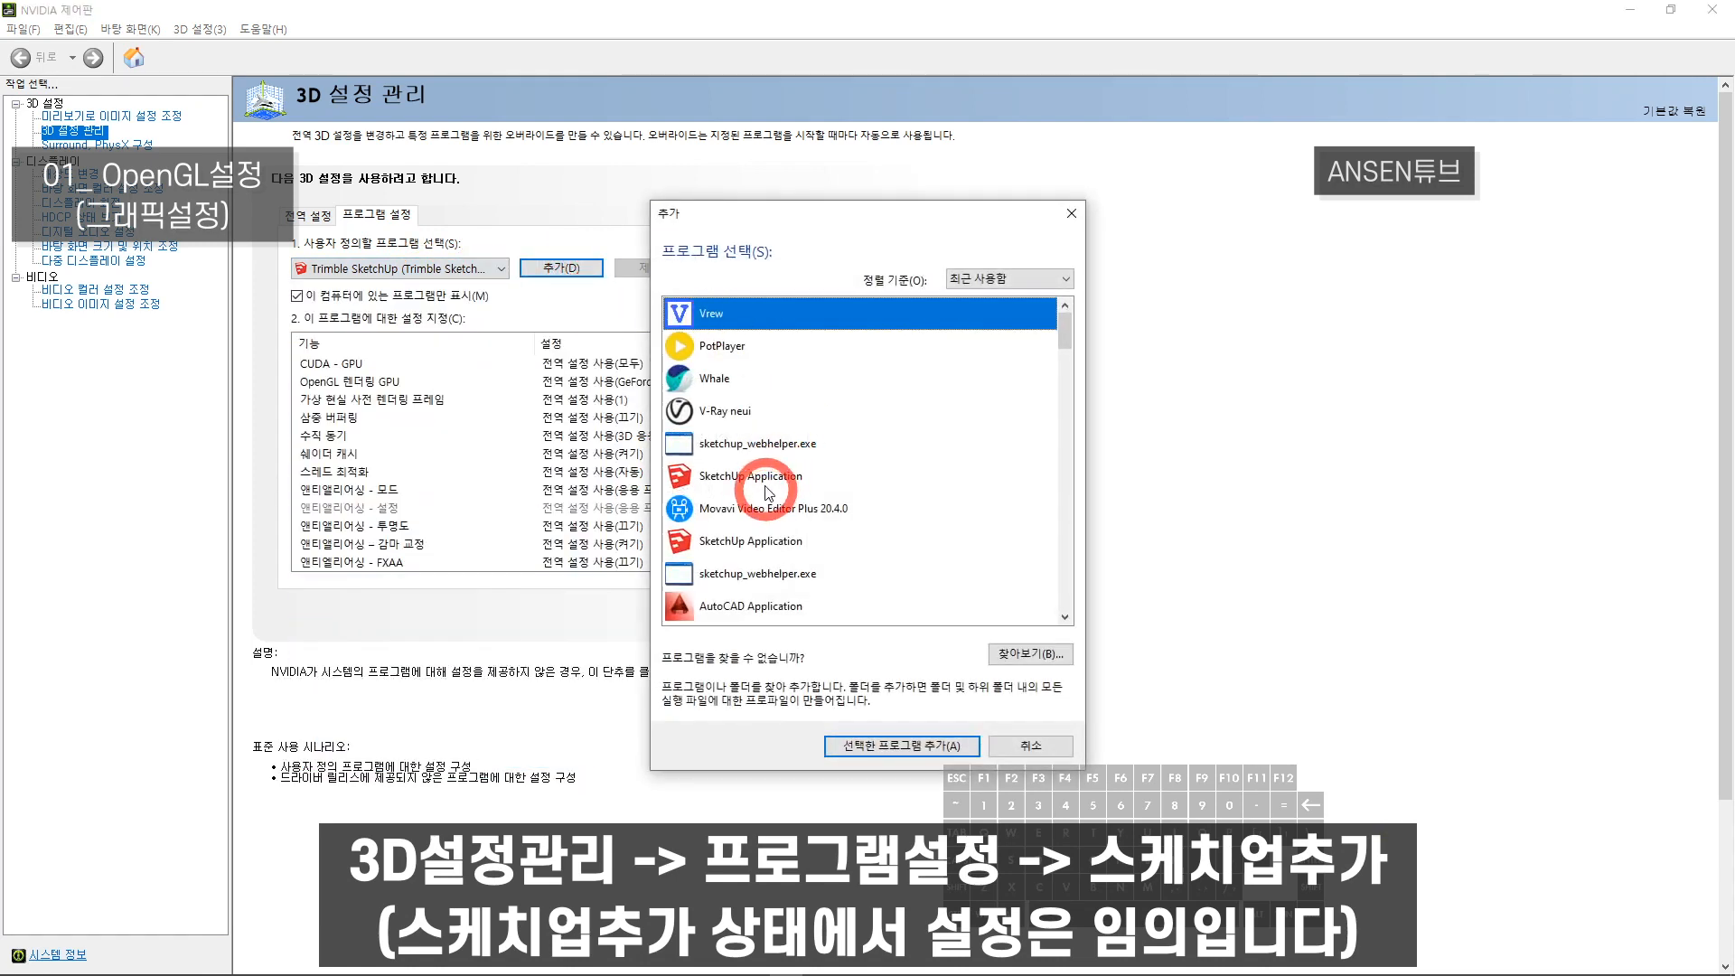
left_click(679, 476)
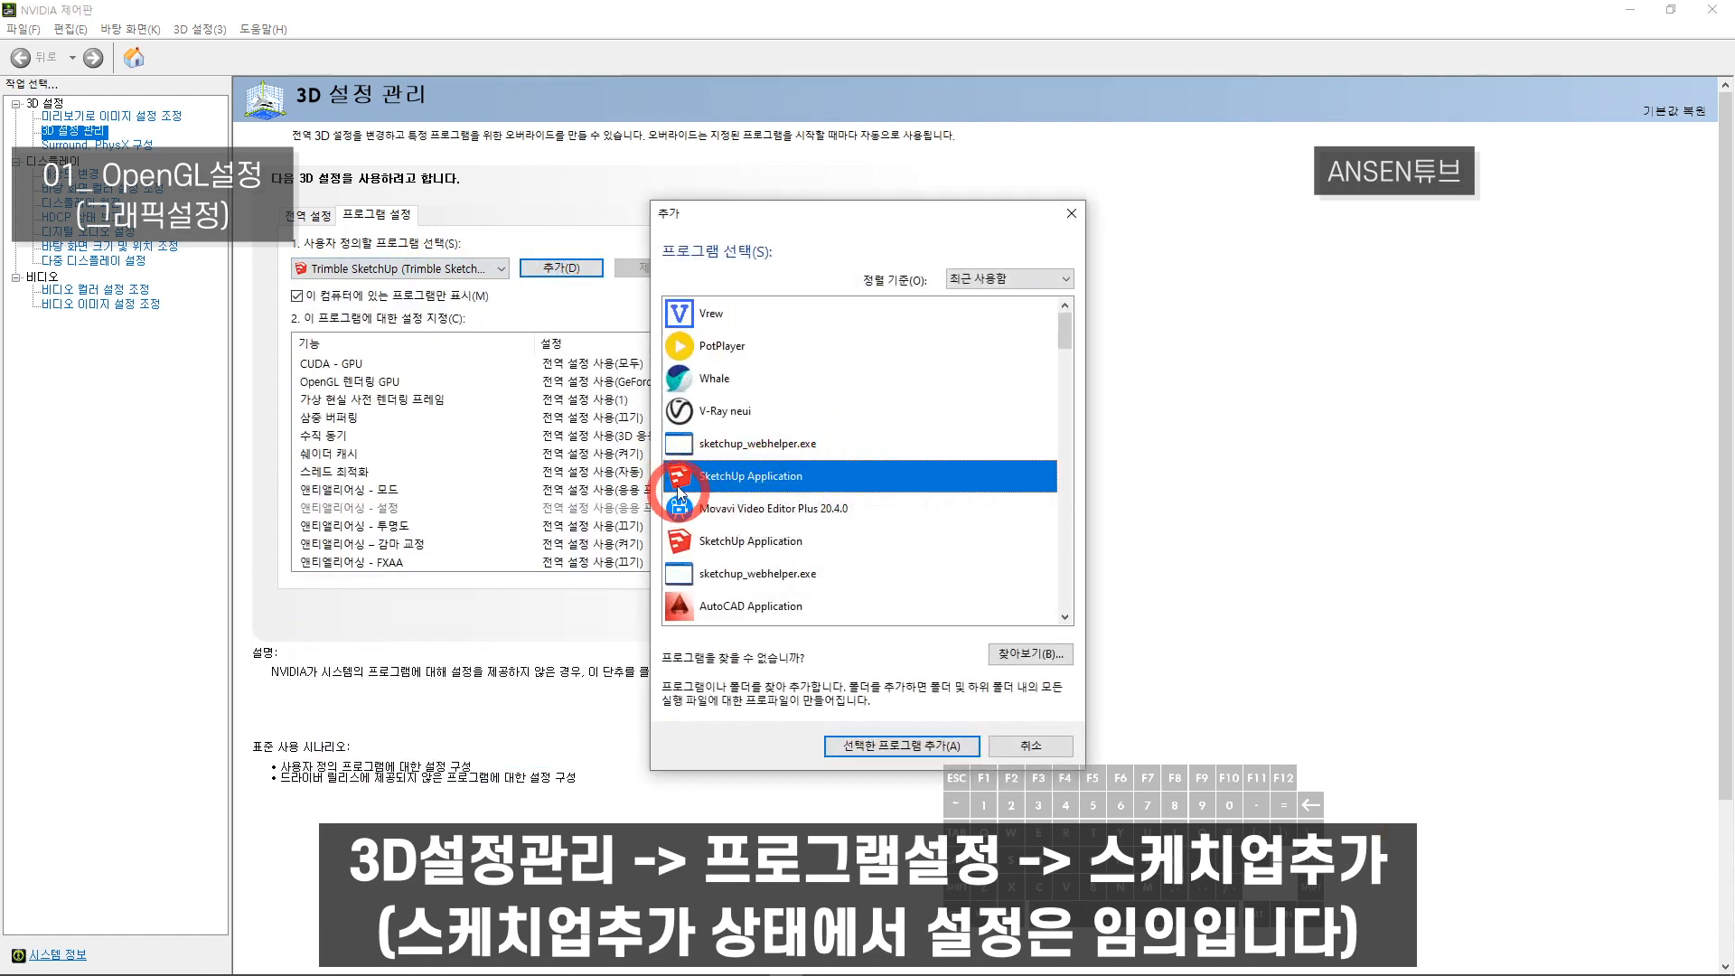
left_click(901, 745)
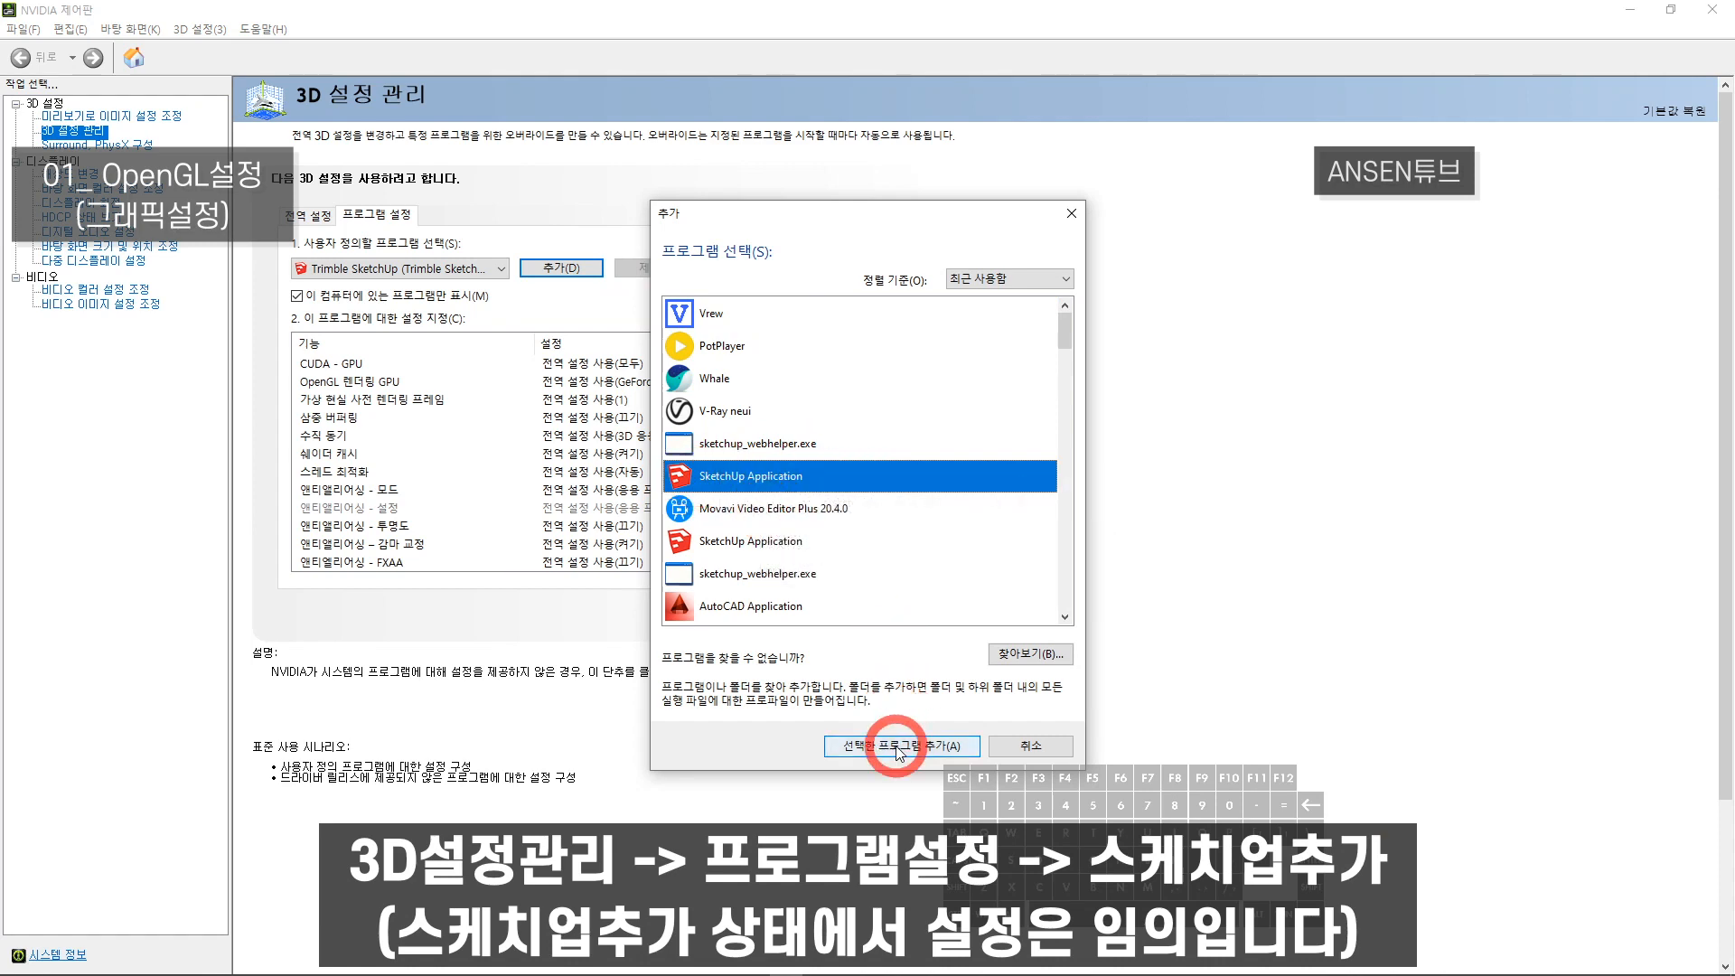
- Examine SketchUp's program-specific 3D settings, including the CUDA GPU, OpenGL rendering GPU, virtual reality pre-rendered frames and triple buffering
scroll(673, 429, "down", 3)
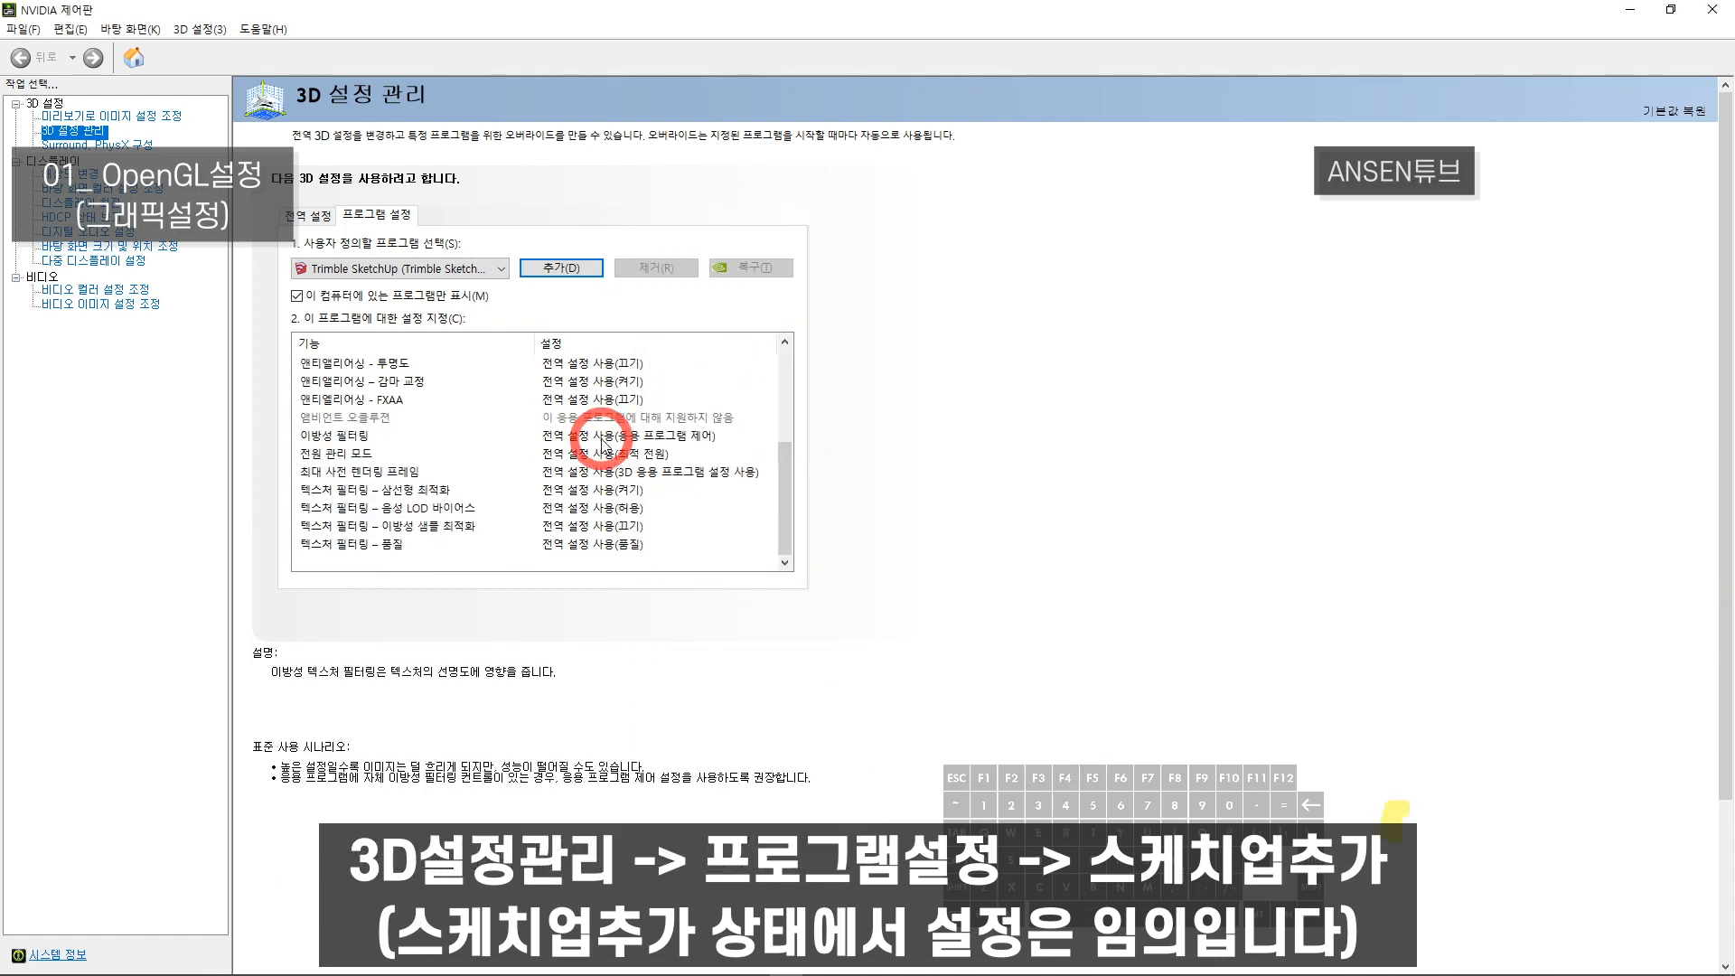
left_click(633, 437)
left_click(633, 456)
scroll(630, 456, "up", 3)
left_click(606, 365)
left_click(606, 366)
left_click(624, 384)
left_click(625, 386)
left_click(620, 395)
left_click(600, 399)
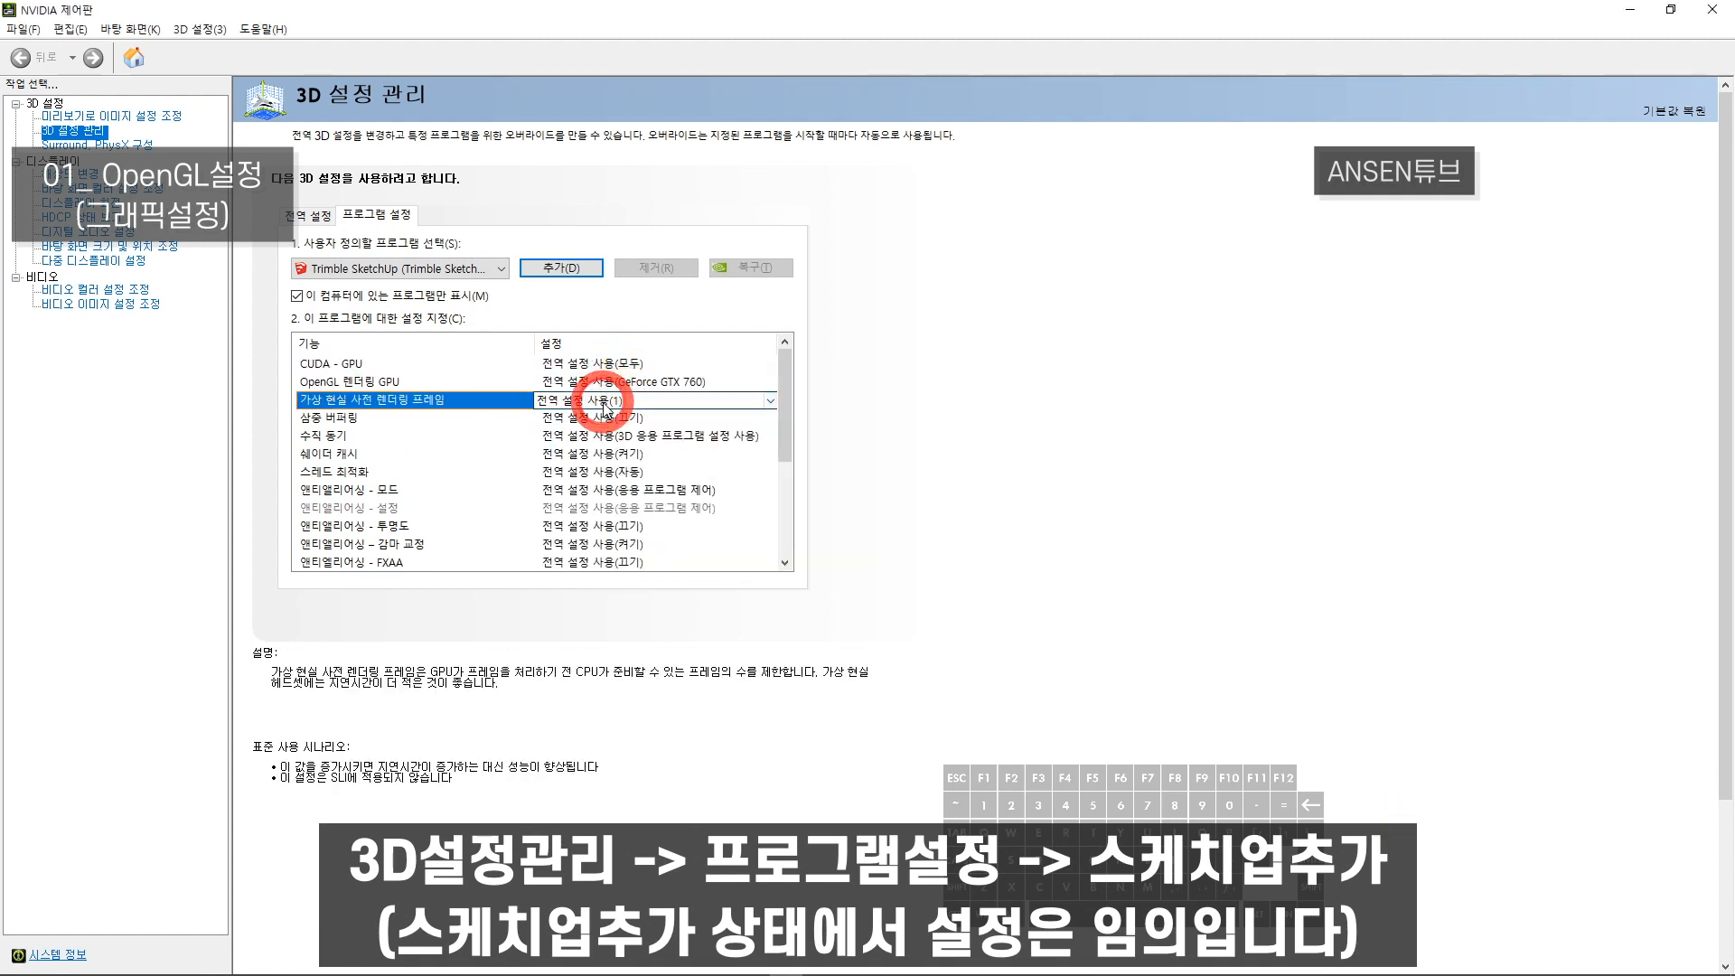
left_click(615, 419)
left_click(612, 418)
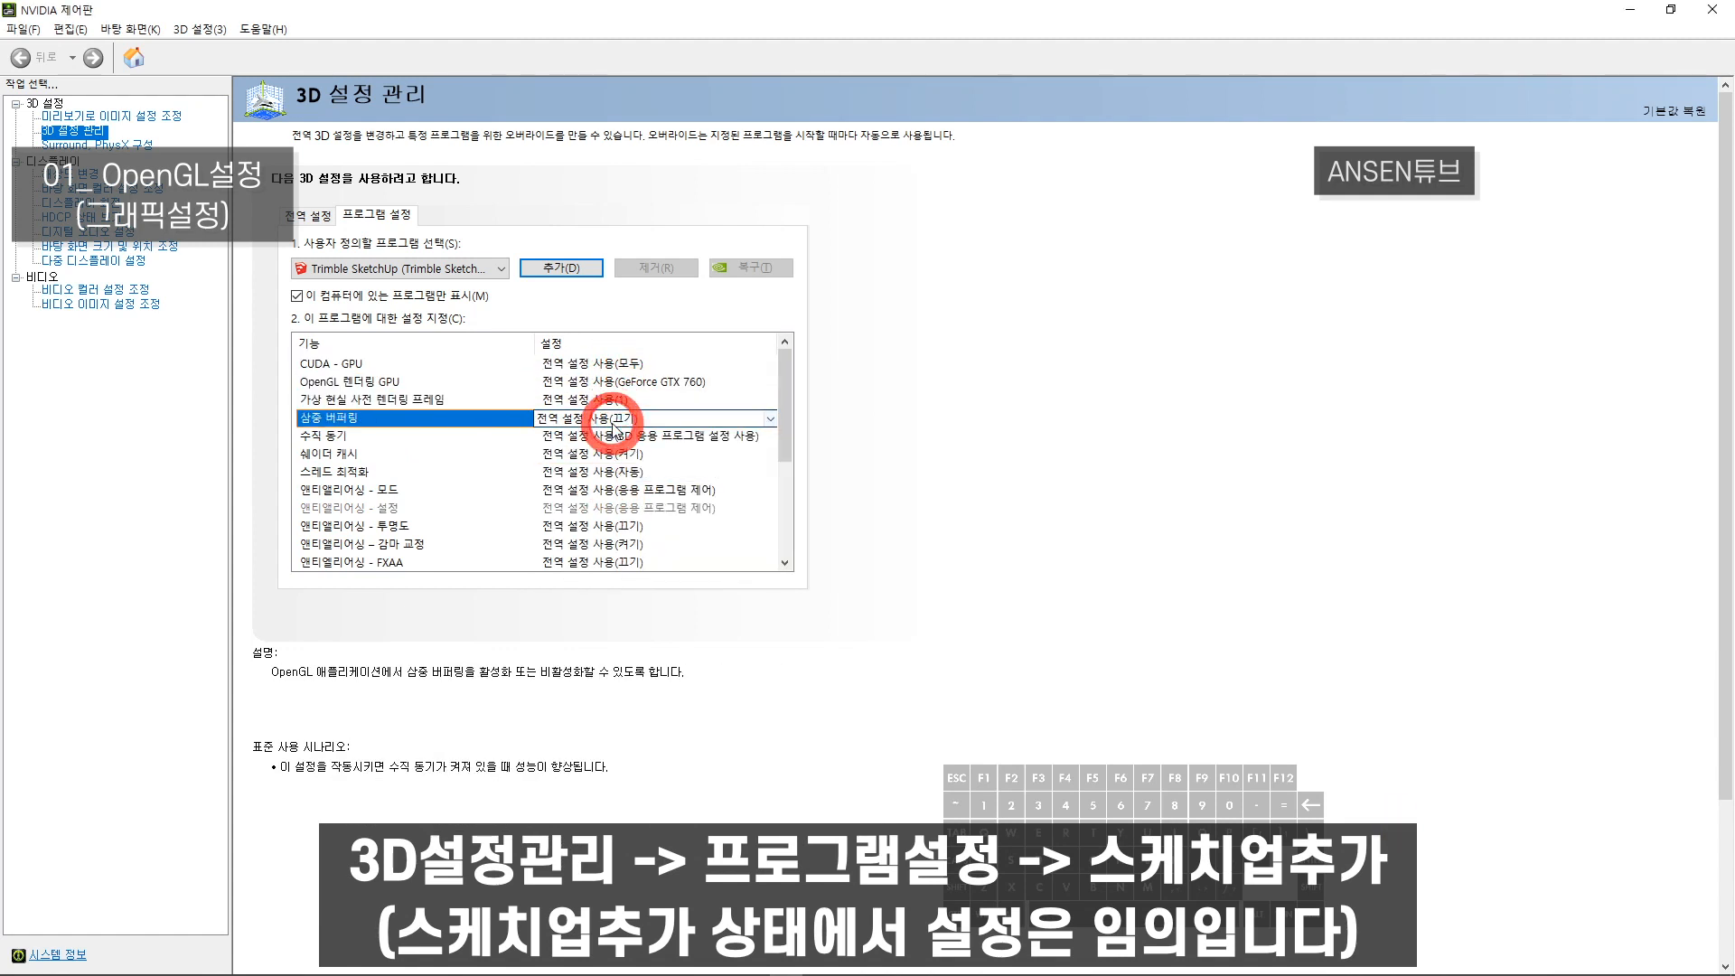
scroll(633, 450, "down", 3)
scroll(638, 456, "up", 3)
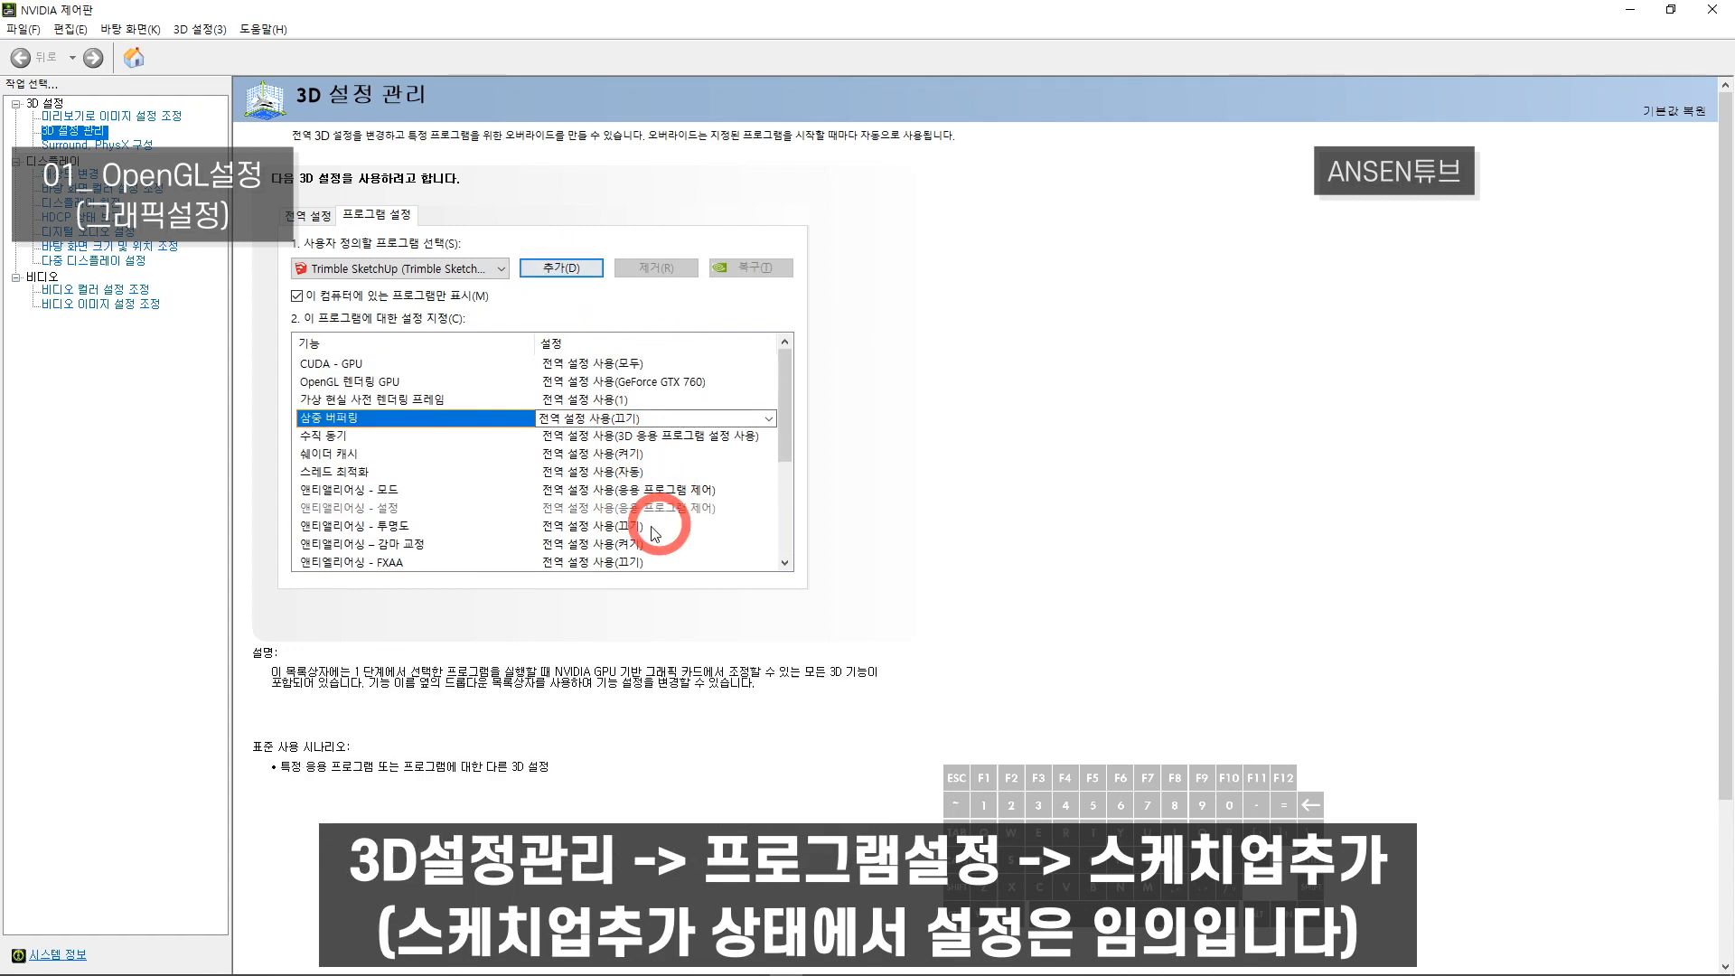
left_click(687, 418)
left_click(768, 419)
left_click(741, 452)
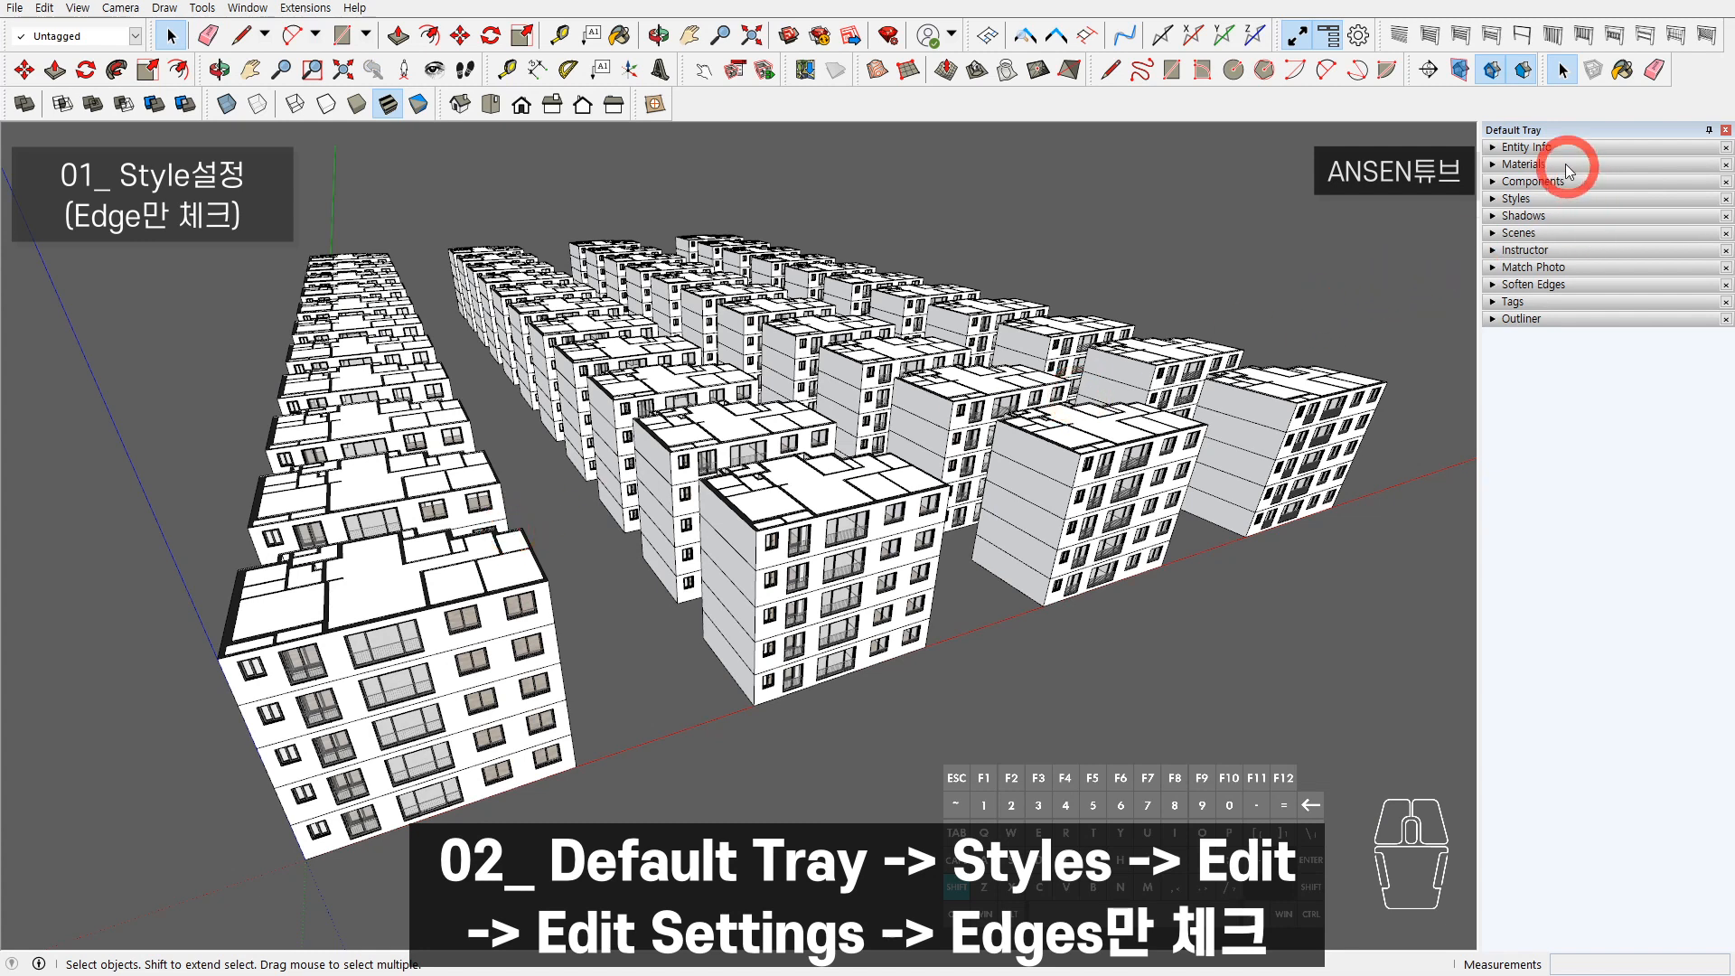
- In SketchUp, enable Profiles in the style's edge settings to compare the display, and disable it to keep only Edges on
left_click(1511, 198)
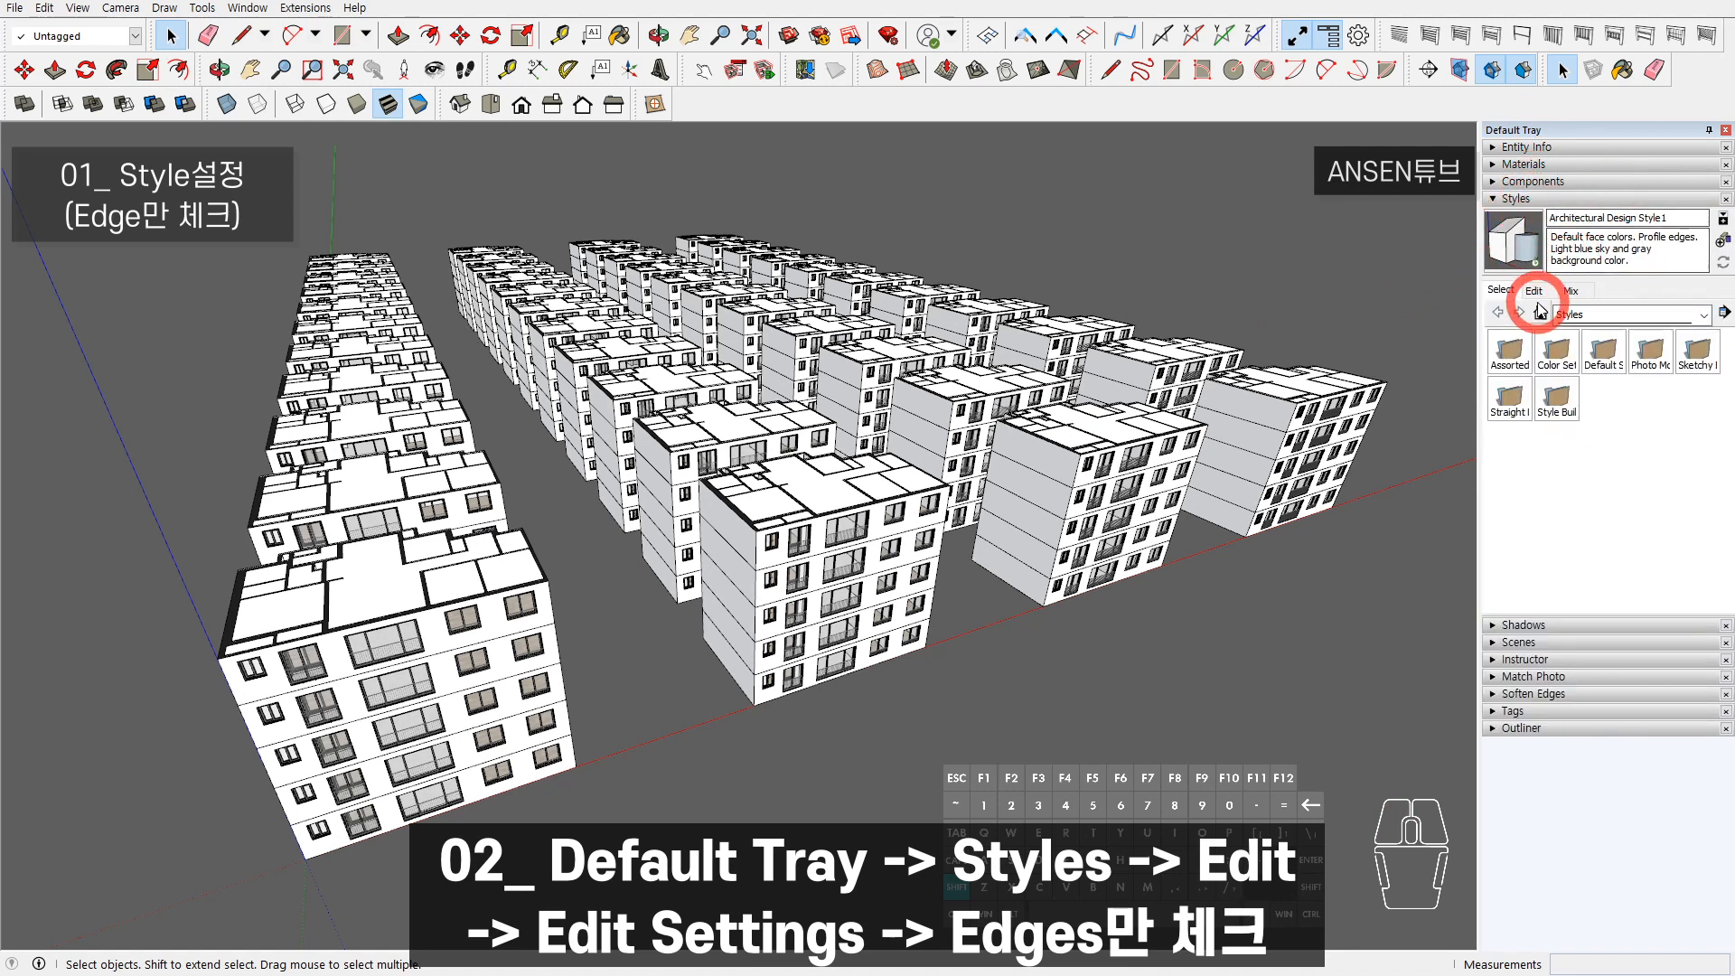
left_click(1535, 291)
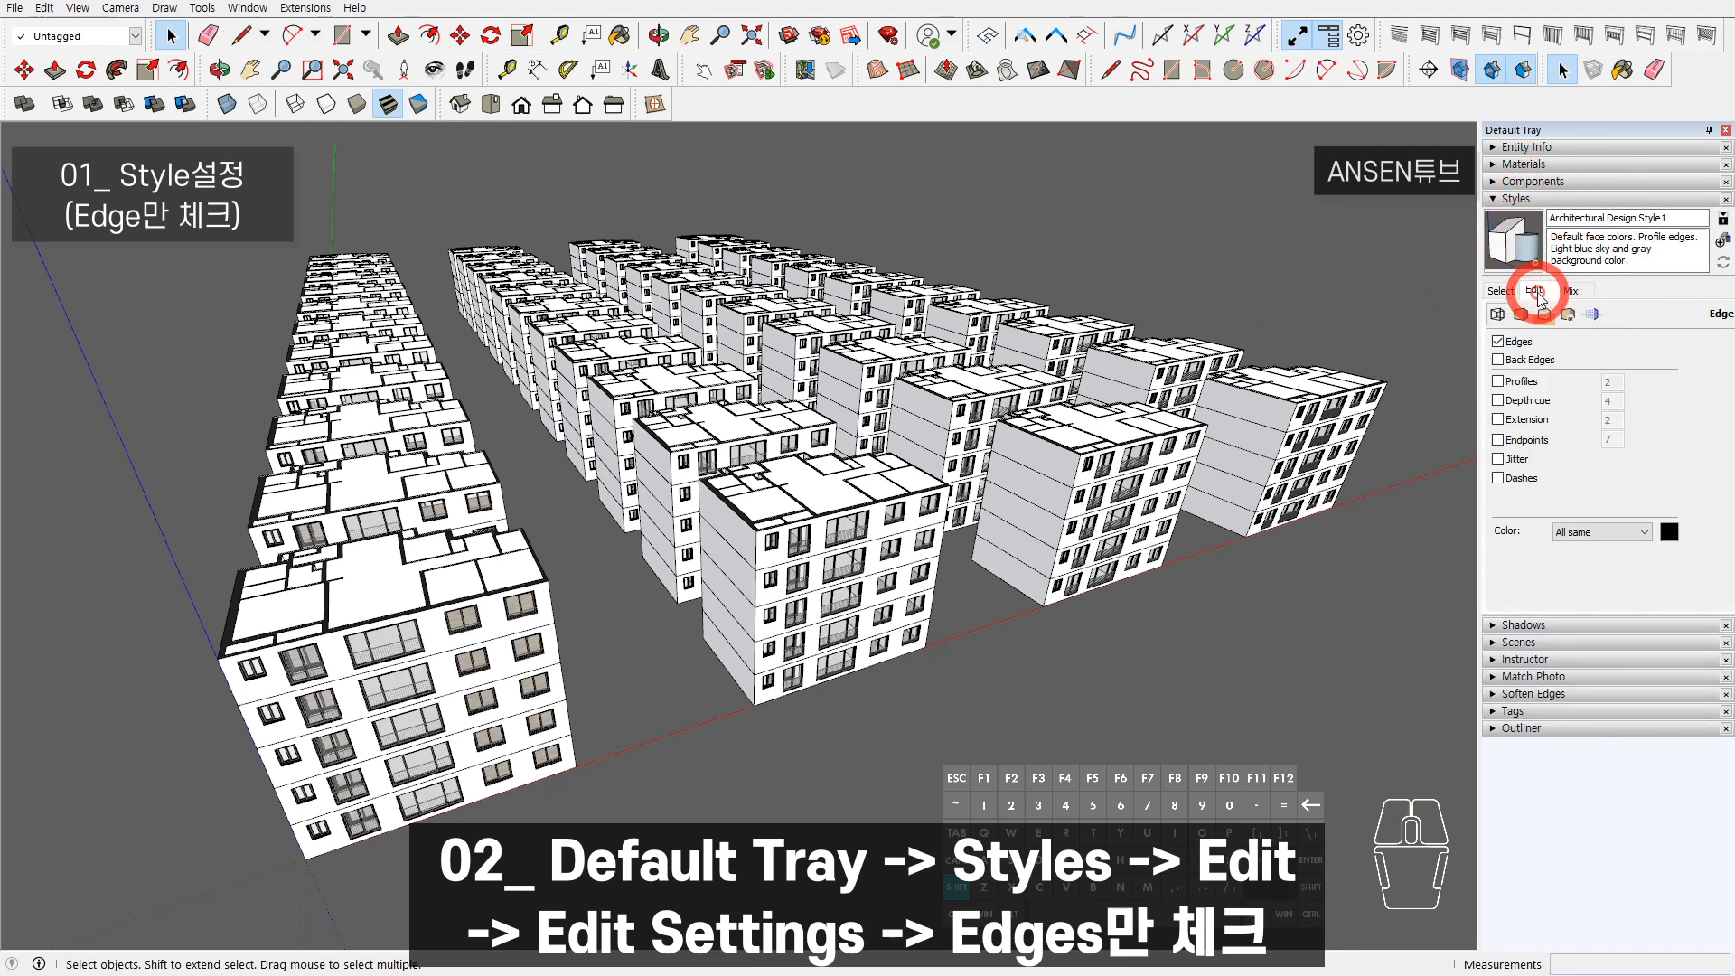
left_click(1497, 321)
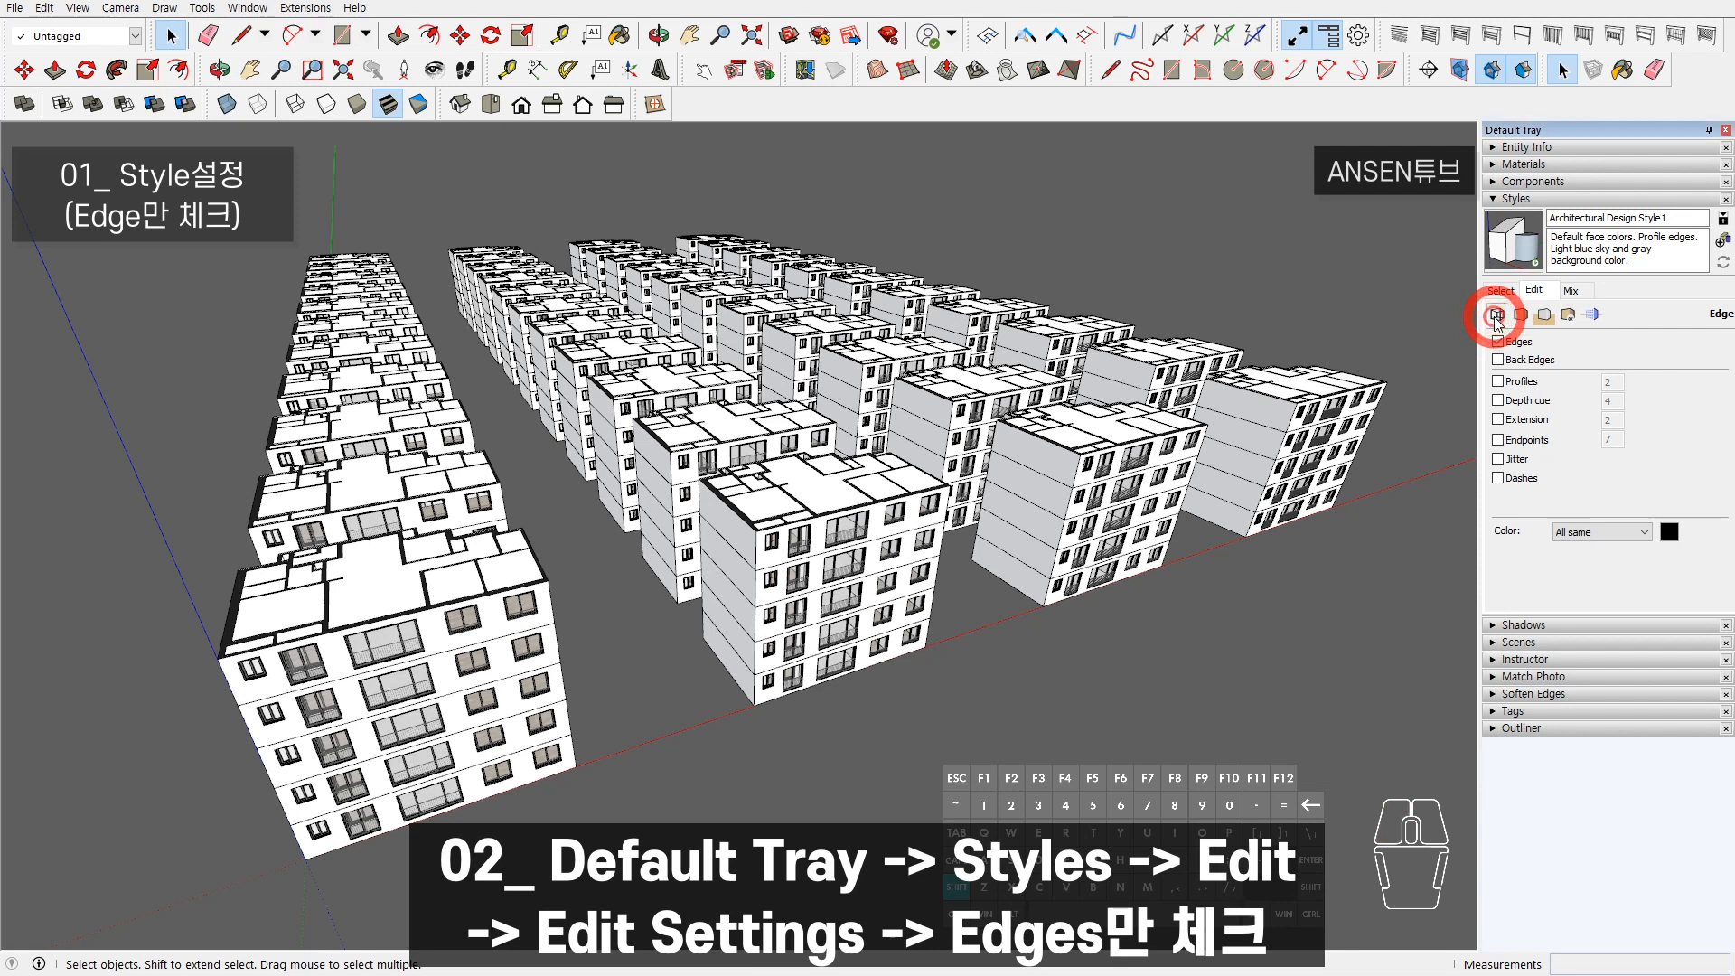
left_click(1520, 381)
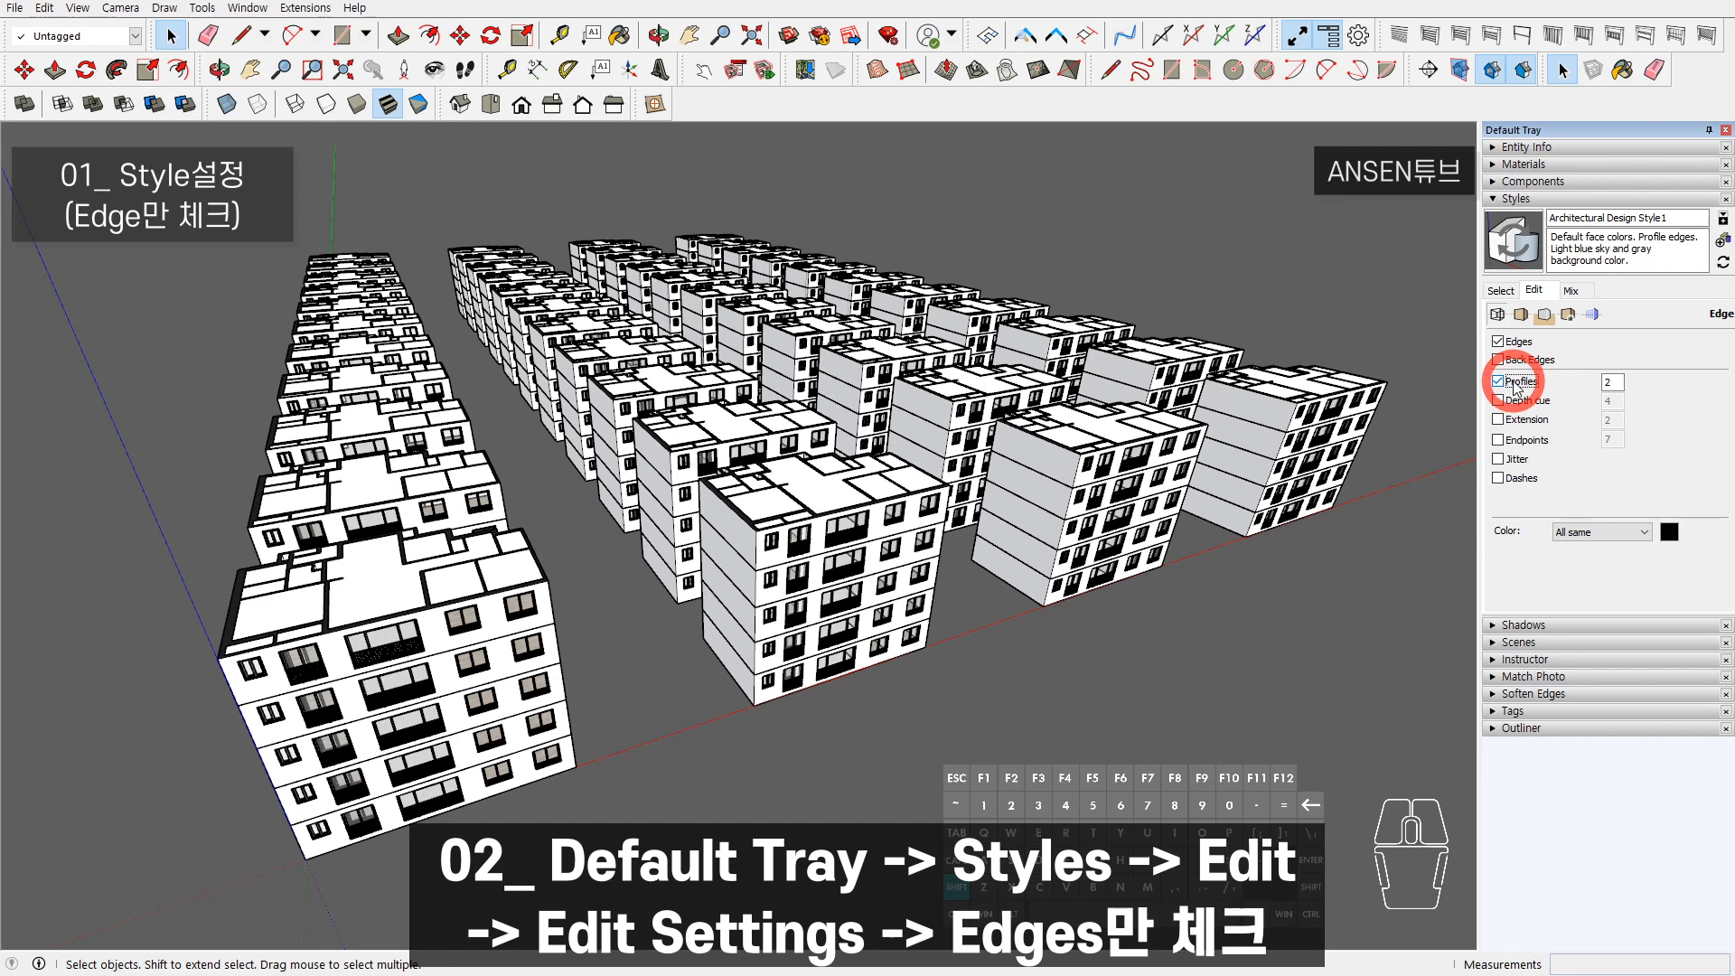
middle_click_drag(883, 520, 884, 520)
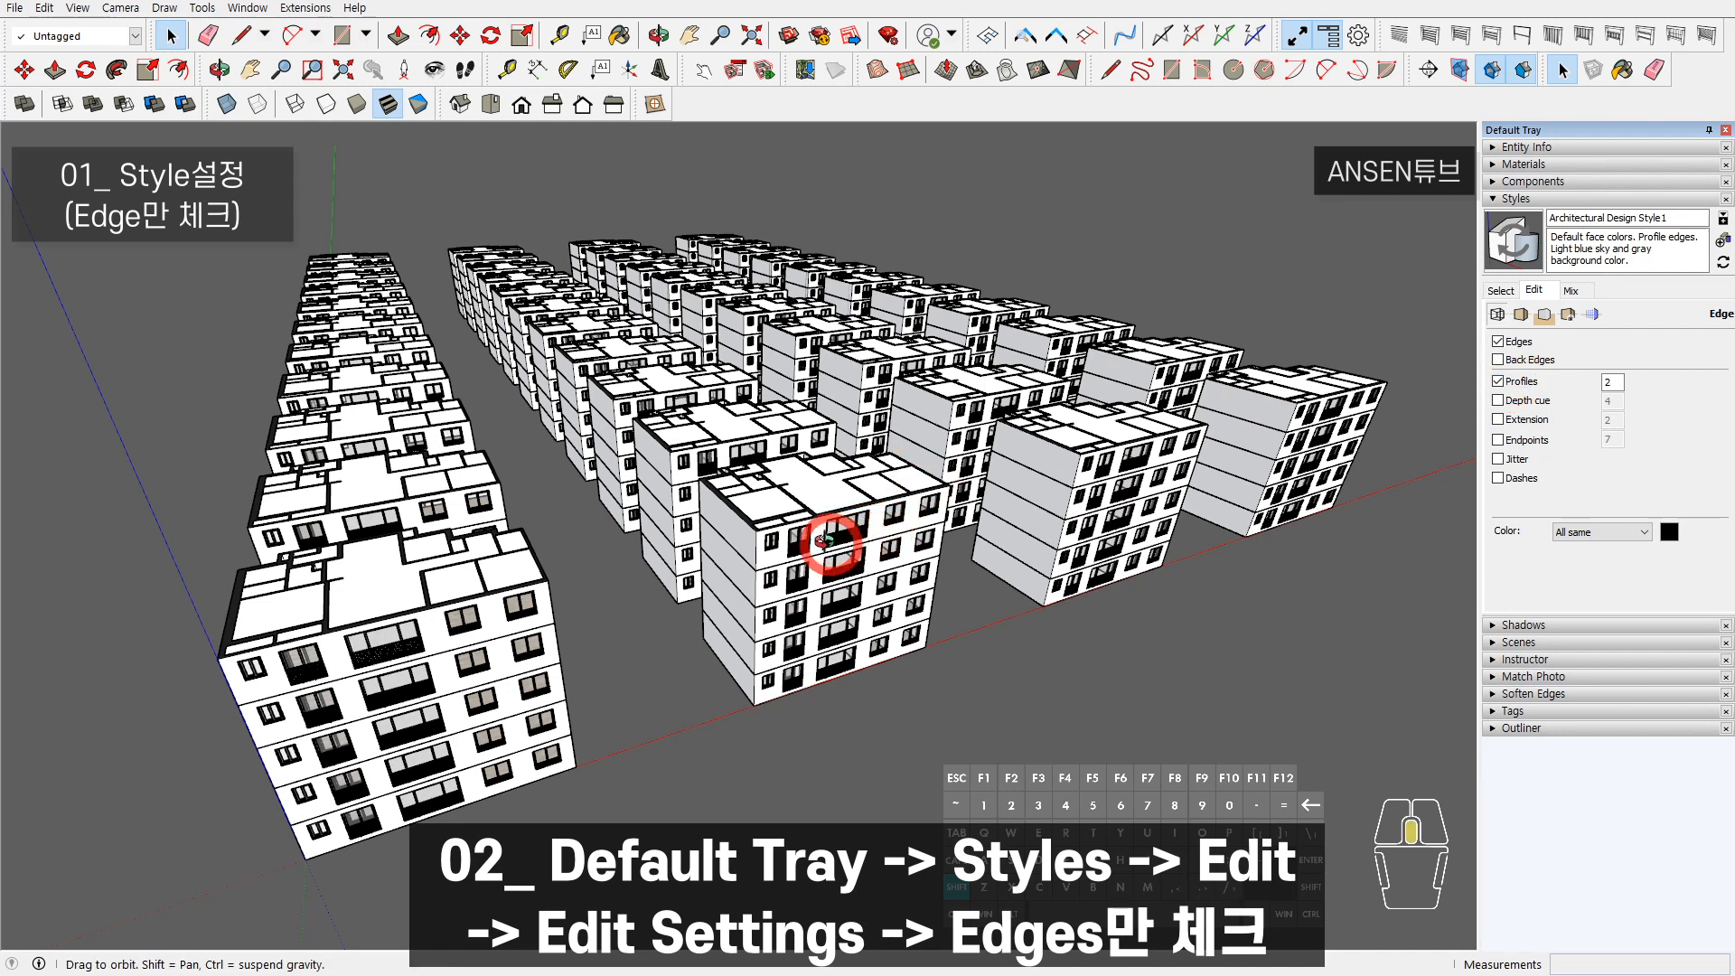
mouse_move(753, 558)
middle_mouse_down()
mouse_move(786, 554)
mouse_move(685, 538)
mouse_move(666, 584)
mouse_move(750, 560)
middle_mouse_up()
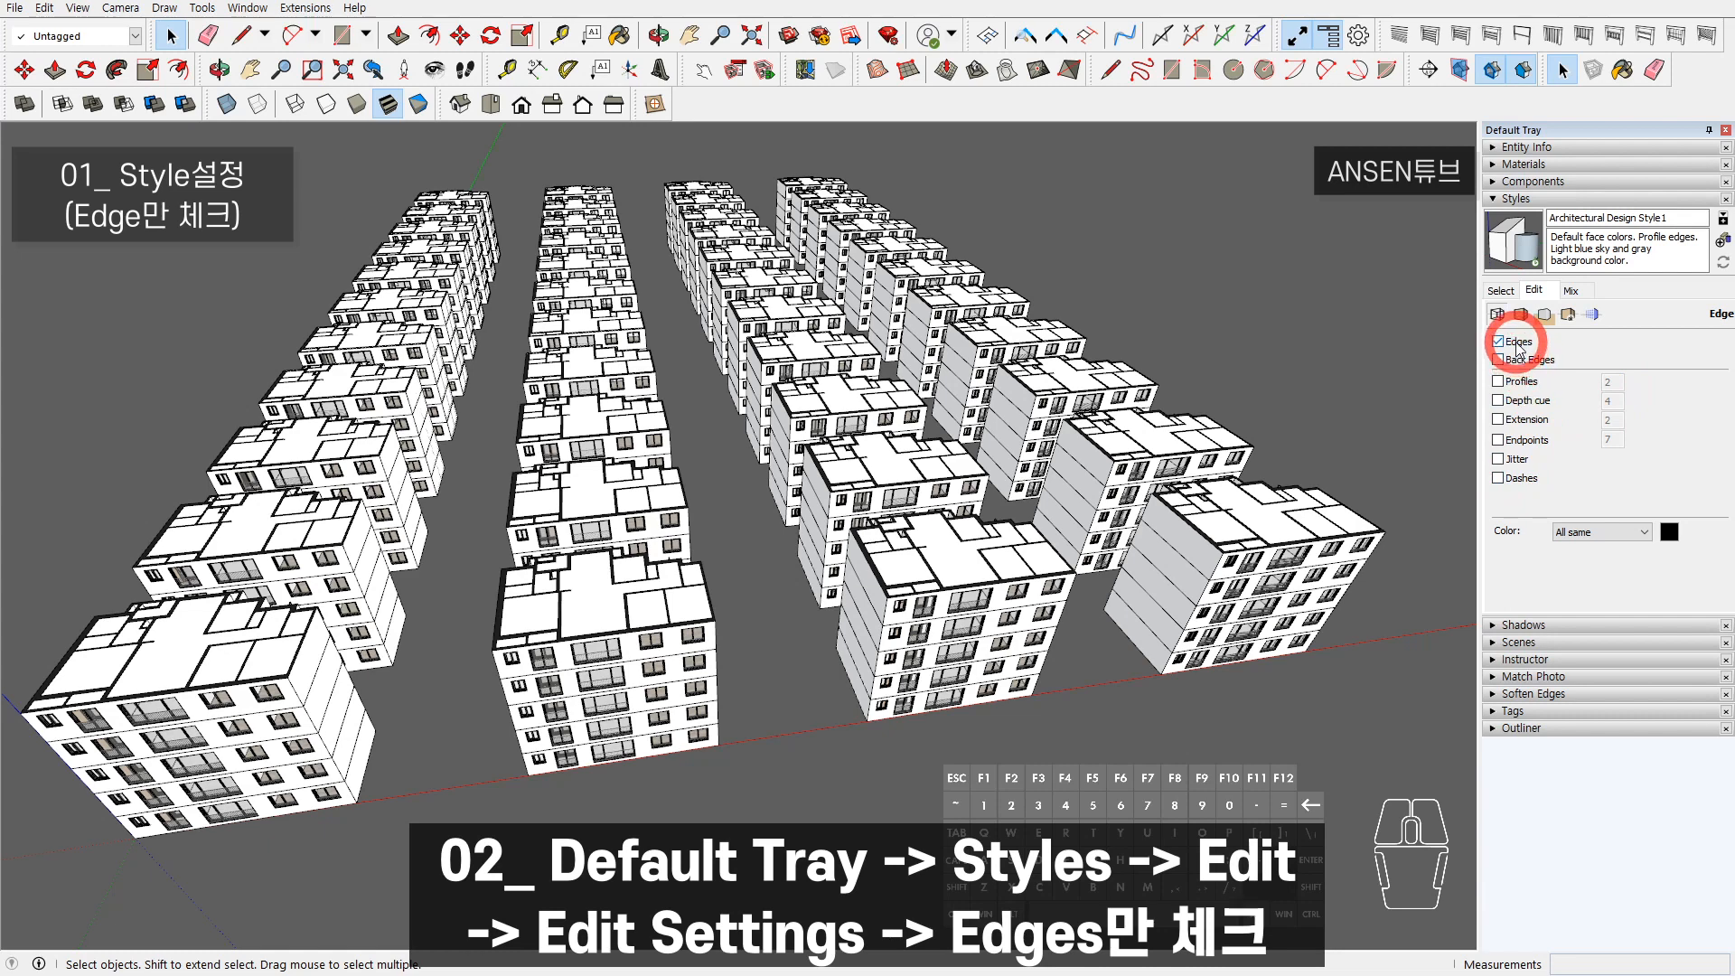
mouse_move(805, 483)
middle_mouse_down()
mouse_move(697, 425)
mouse_move(800, 470)
middle_mouse_up()
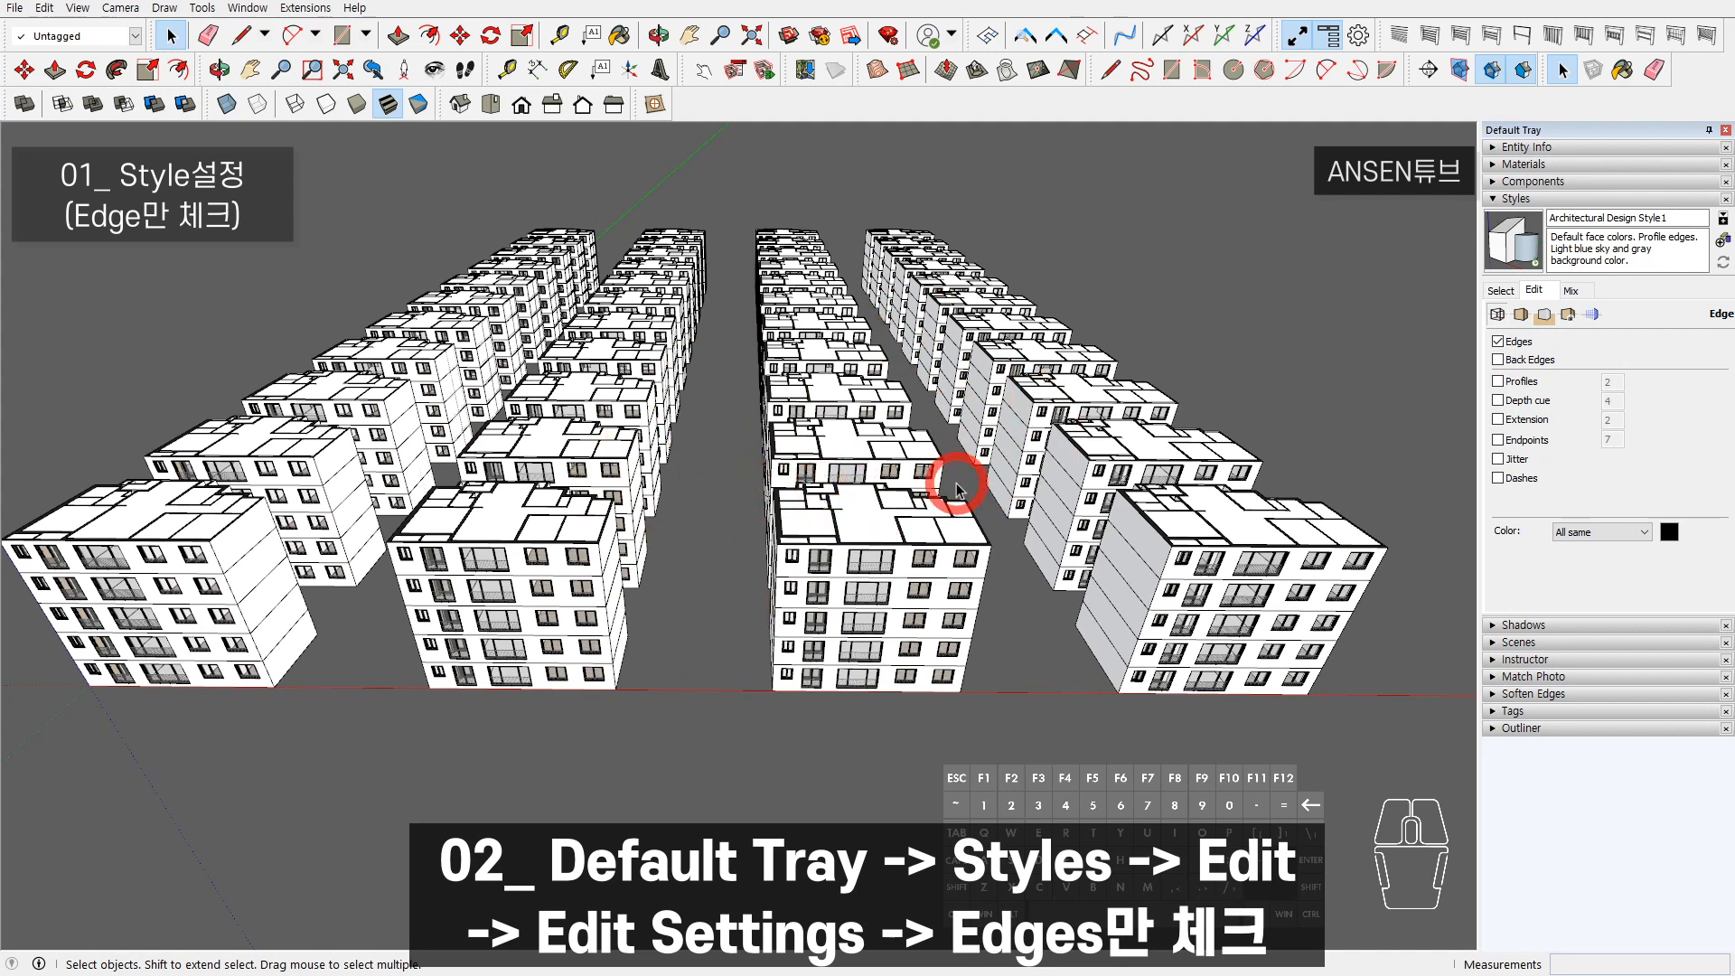
left_click(1533, 199)
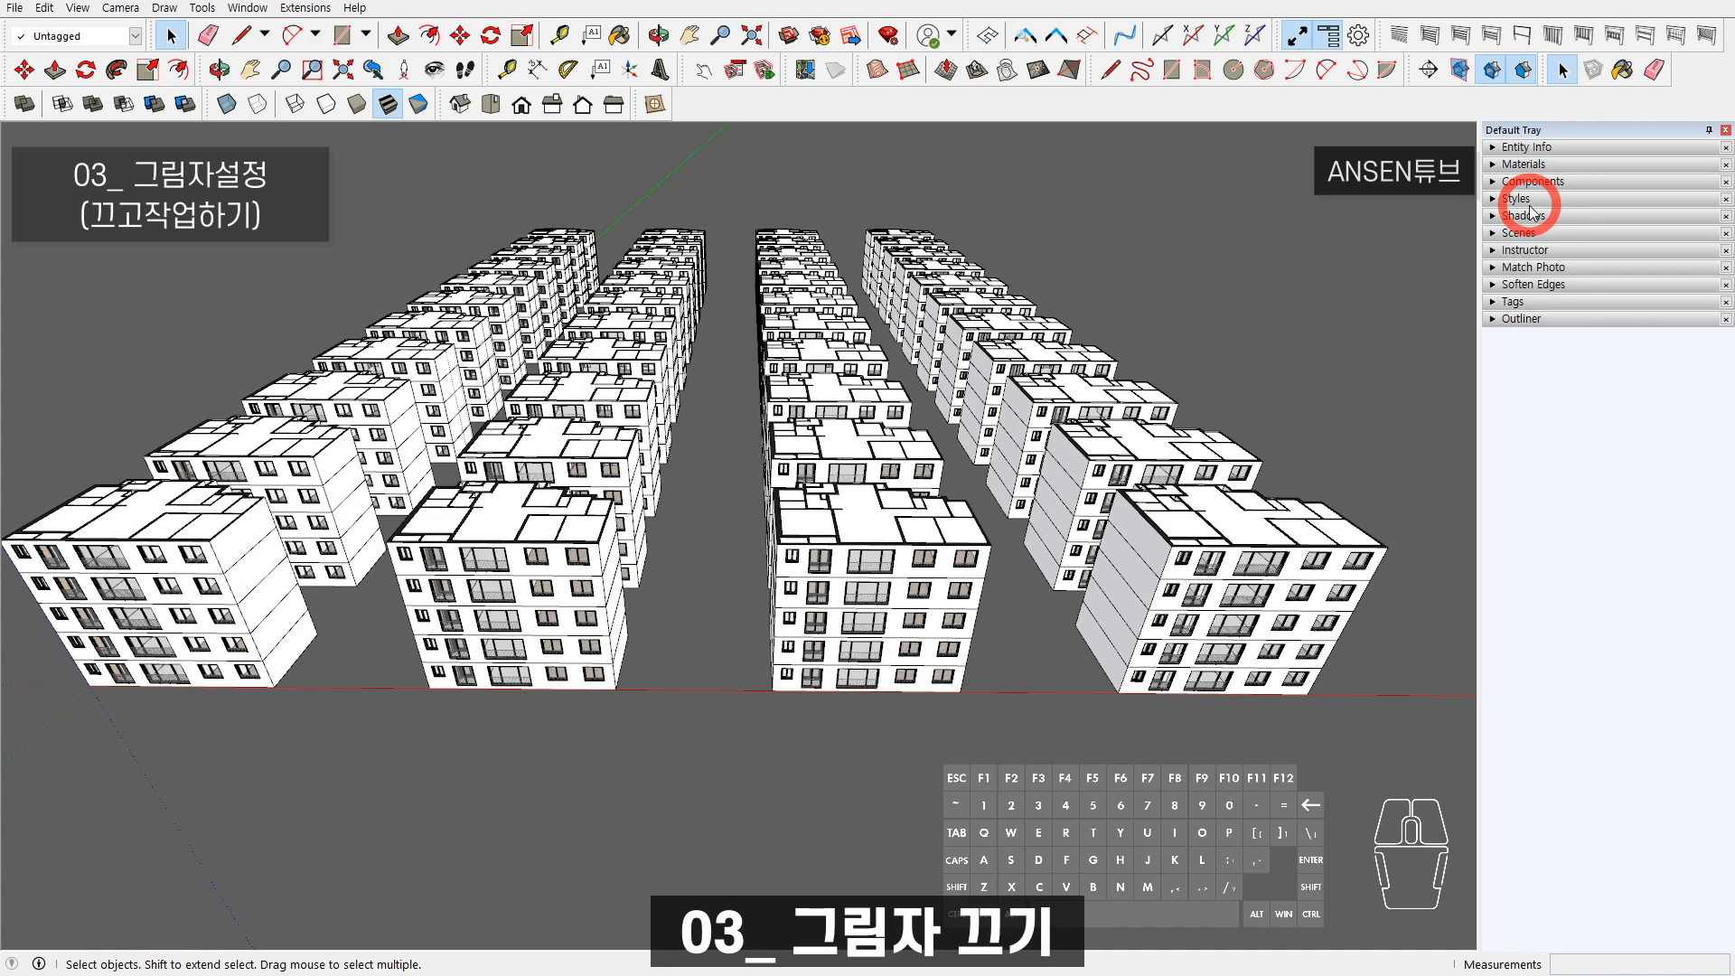
- Turn on the model's shadows to compare how the view moves around the apartment blocks, and turn them off again
middle_click_drag(859, 496, 849, 532)
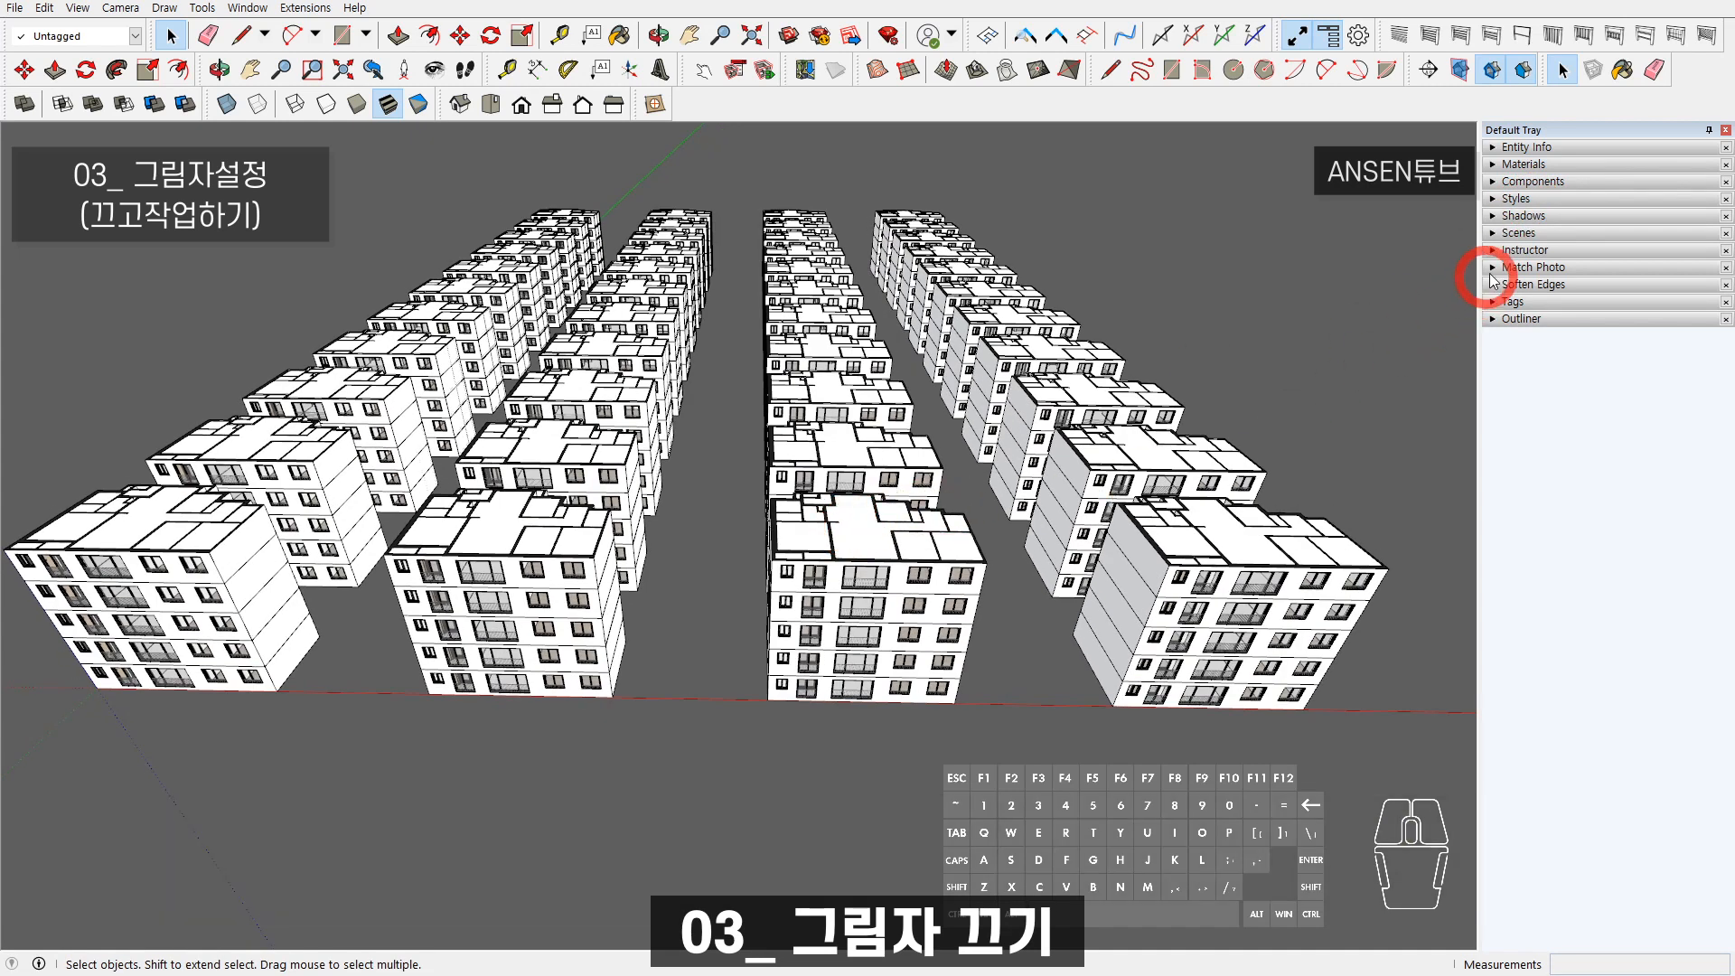
left_click(1518, 215)
left_click(1501, 240)
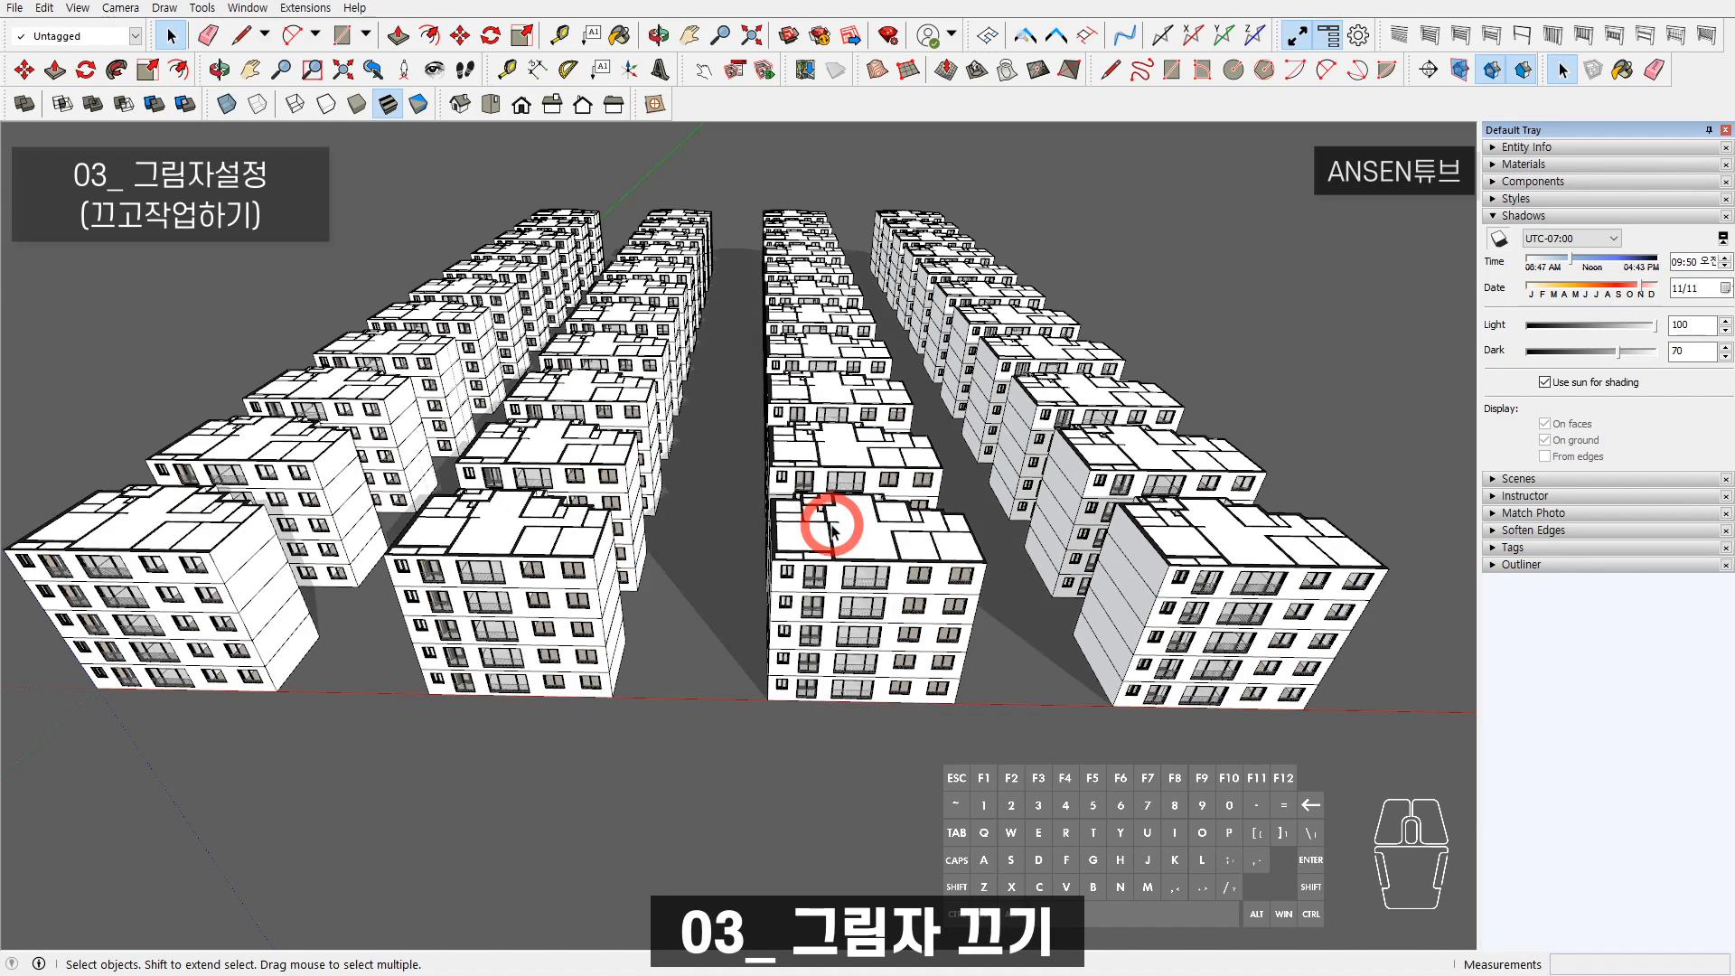
middle_click_drag(868, 528, 627, 481)
middle_click_drag(476, 506, 821, 589)
left_click(1499, 238)
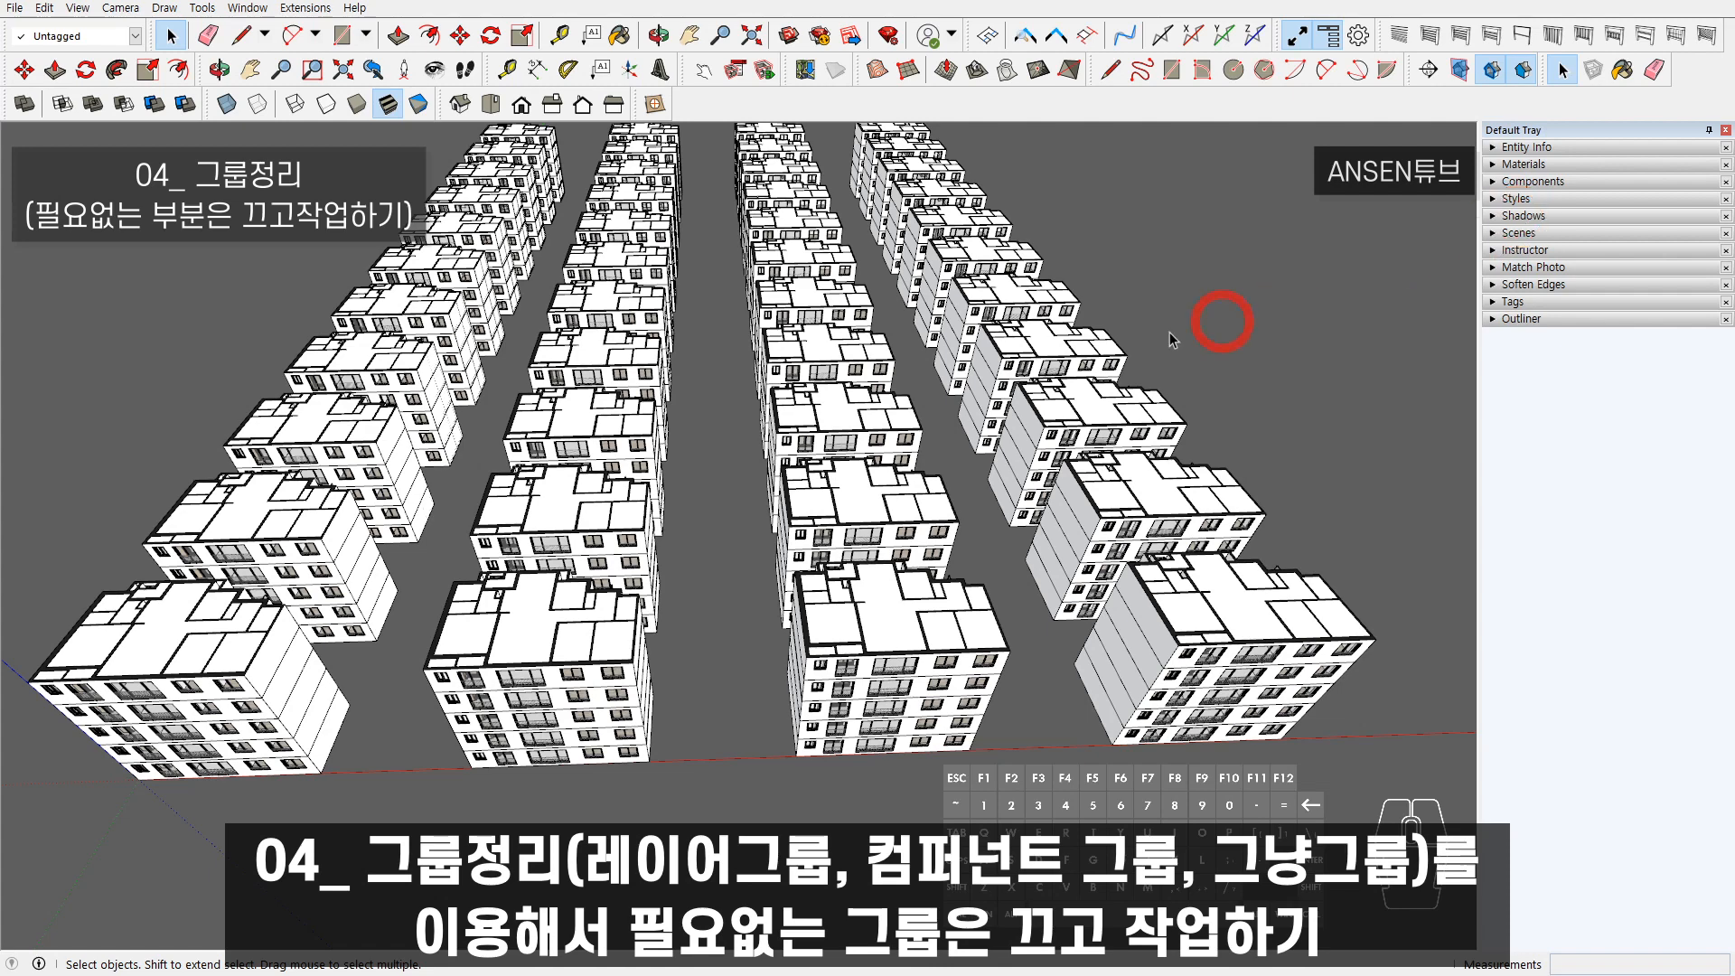
scroll(813, 484, "down", 5)
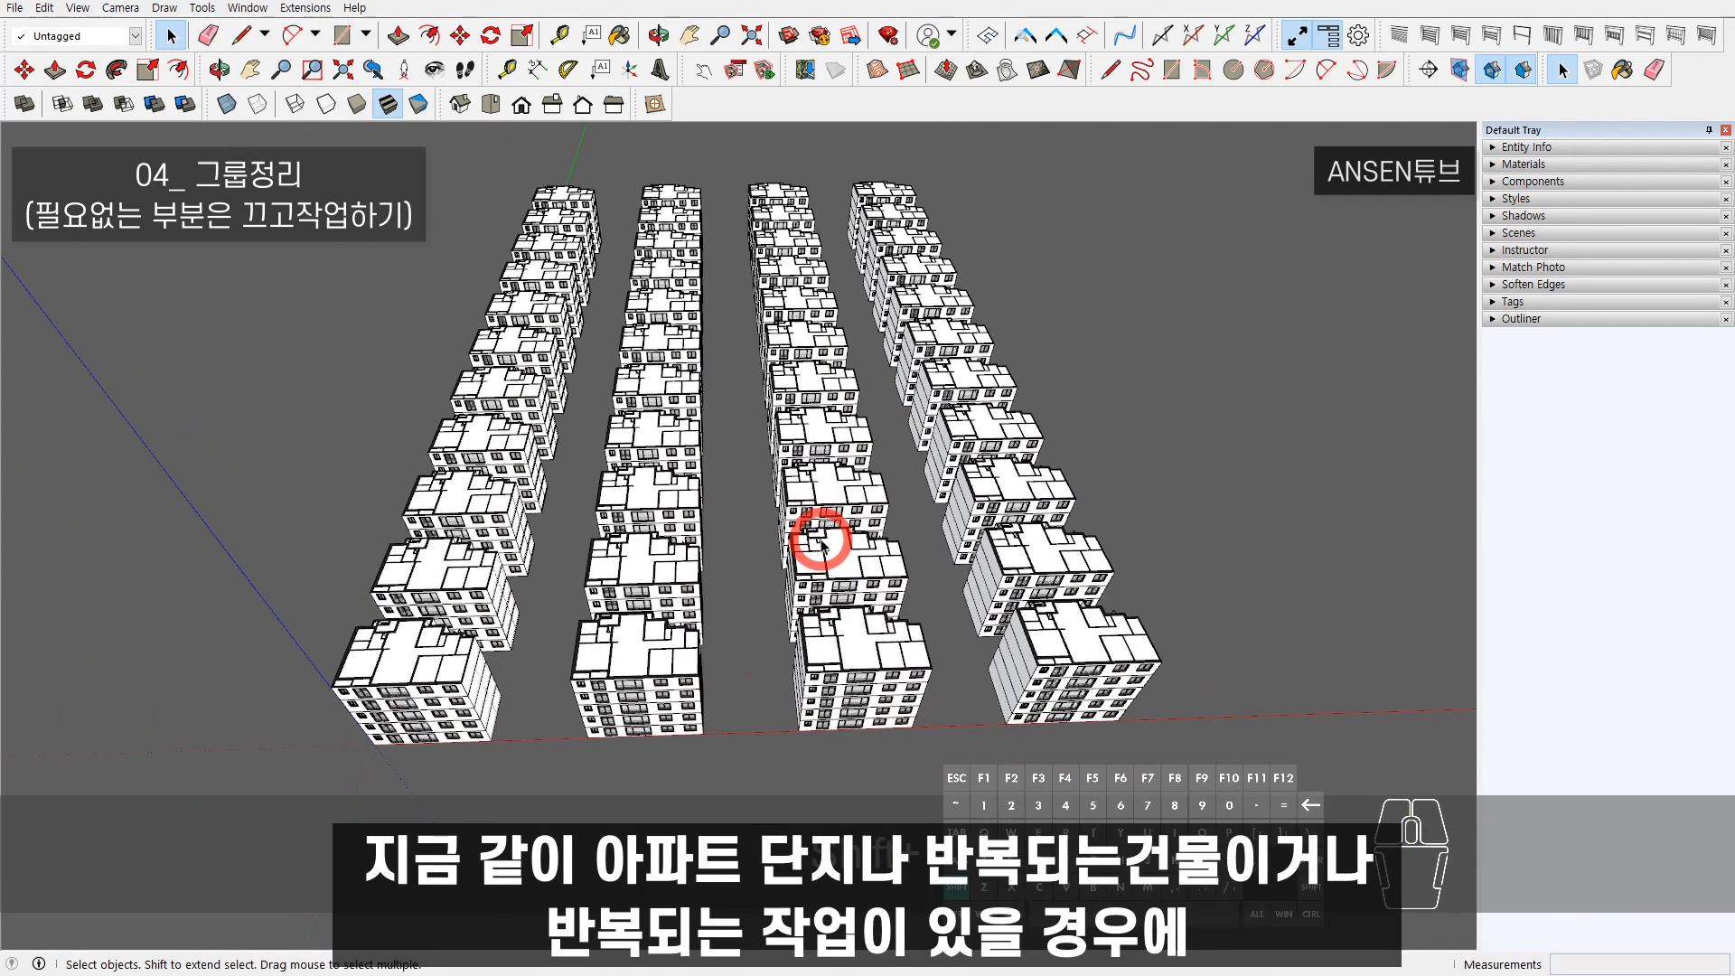
scroll(822, 542, "up", 2)
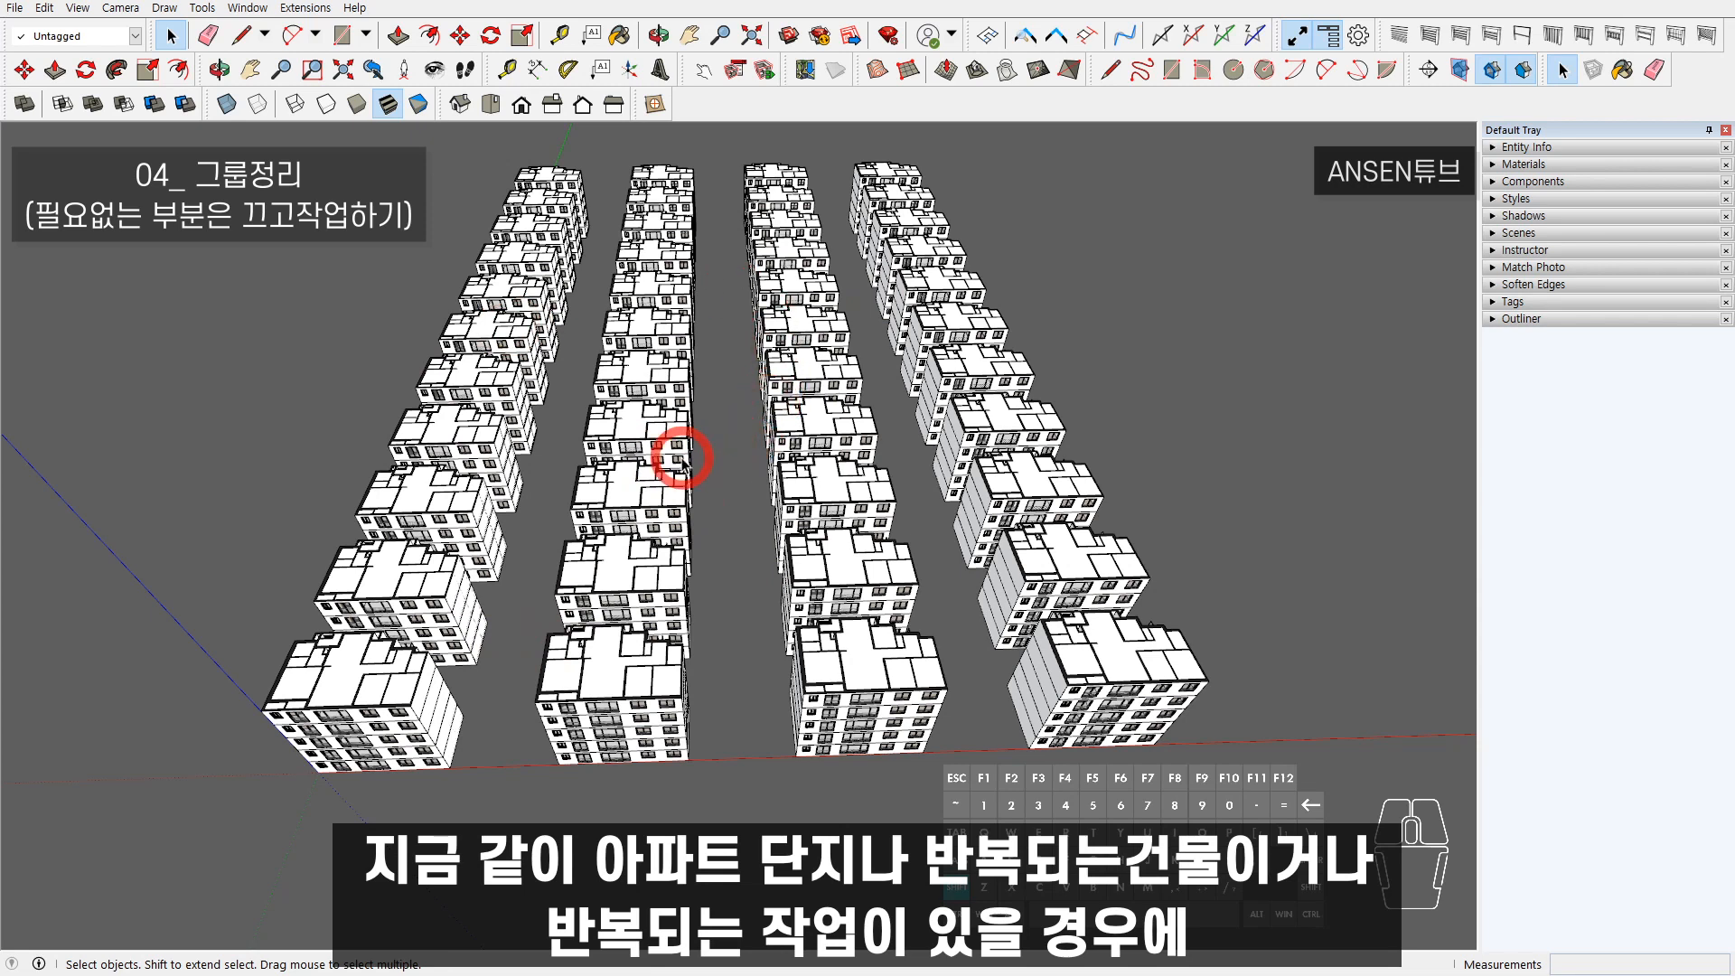
- Inside the front corner apartment block's component, try to push/pull a facade face beside the upper-floor window
middle_click_drag(642, 507, 430, 434)
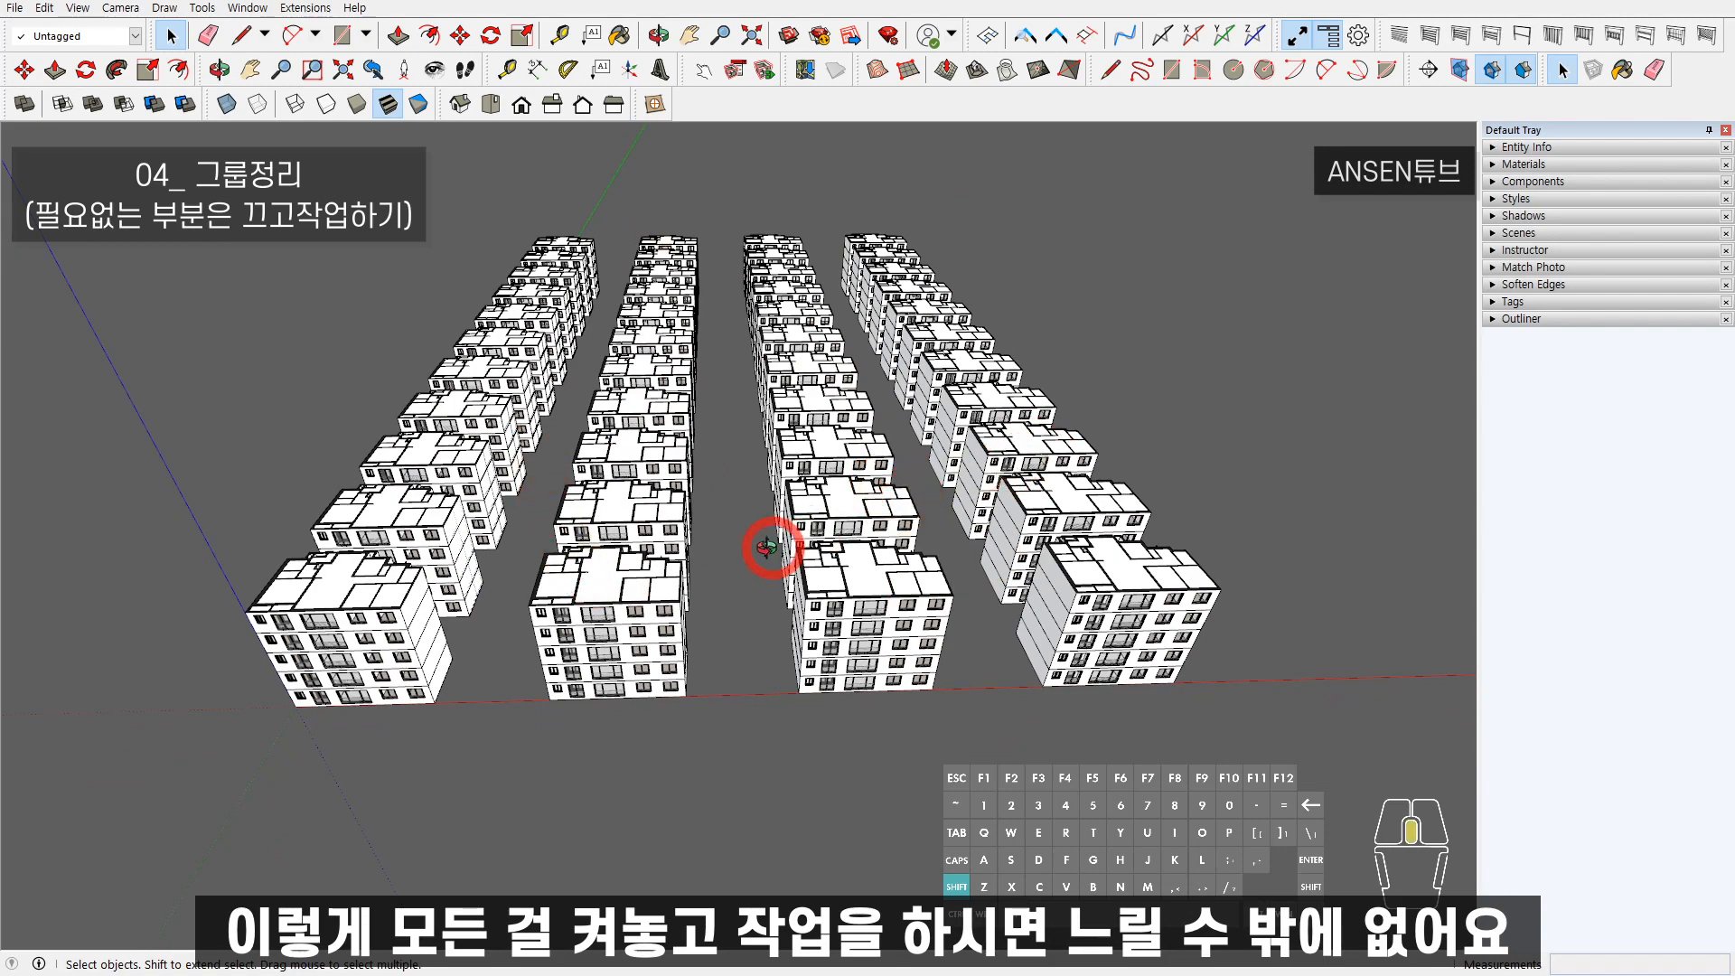
middle_click_drag(774, 545, 1147, 596)
middle_click_drag(561, 696, 768, 591)
scroll(741, 583, "up", 5)
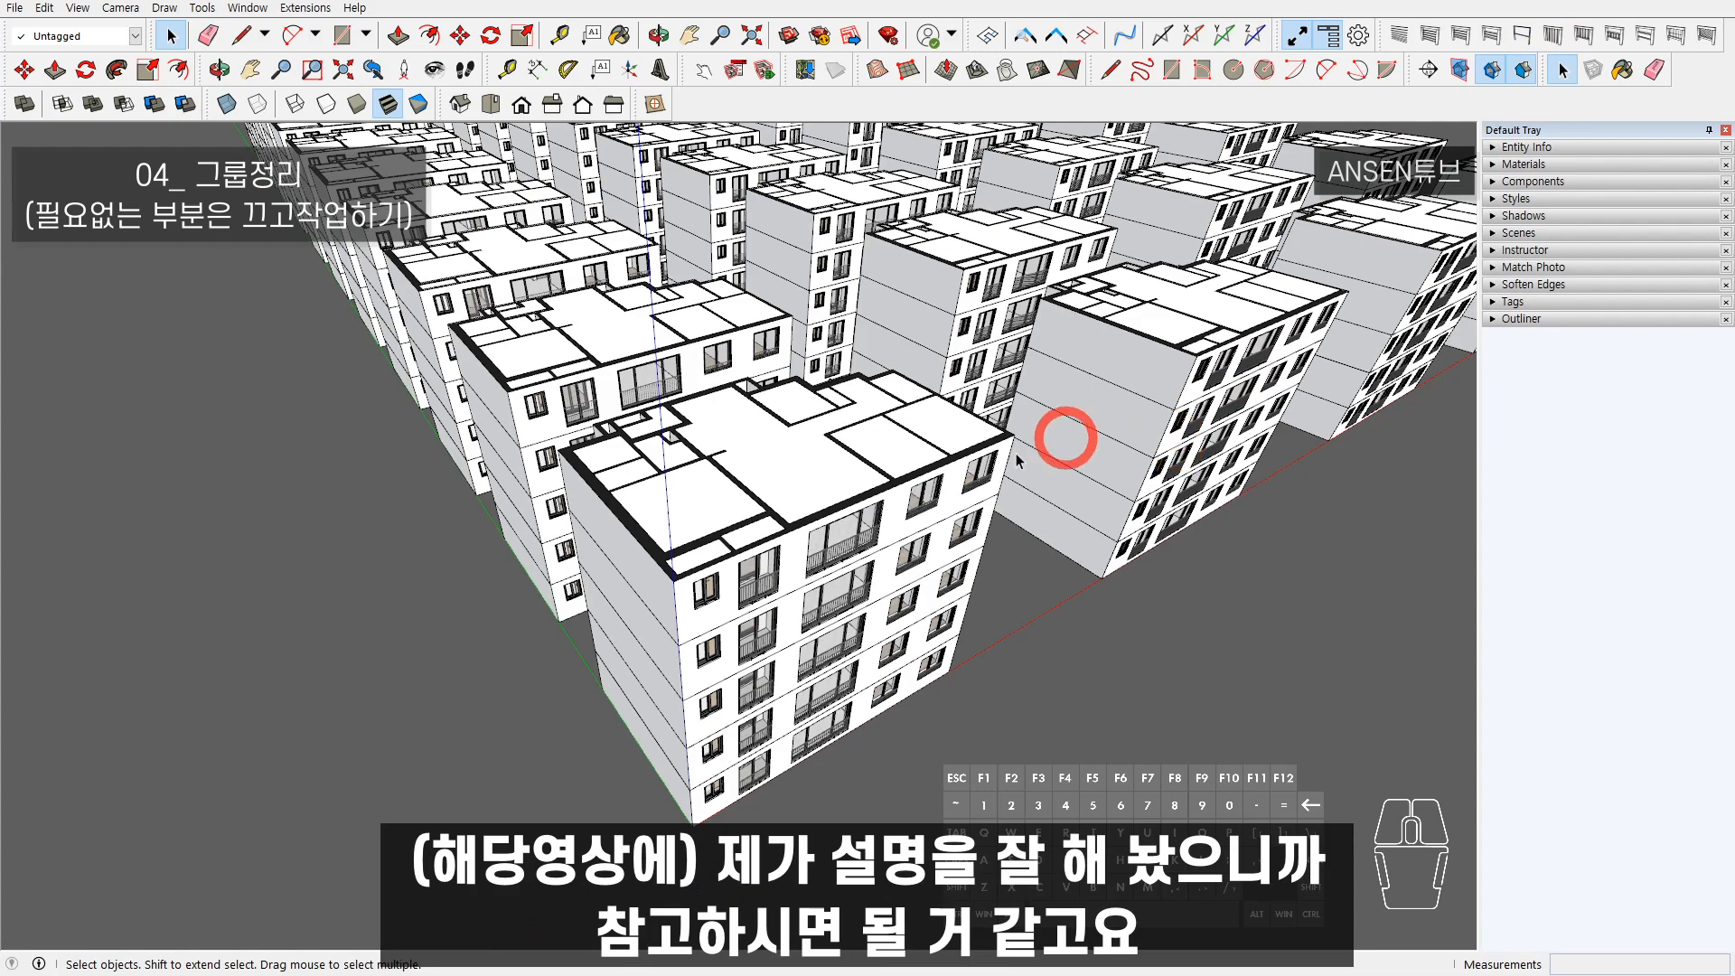
middle_click_drag(763, 554, 813, 500)
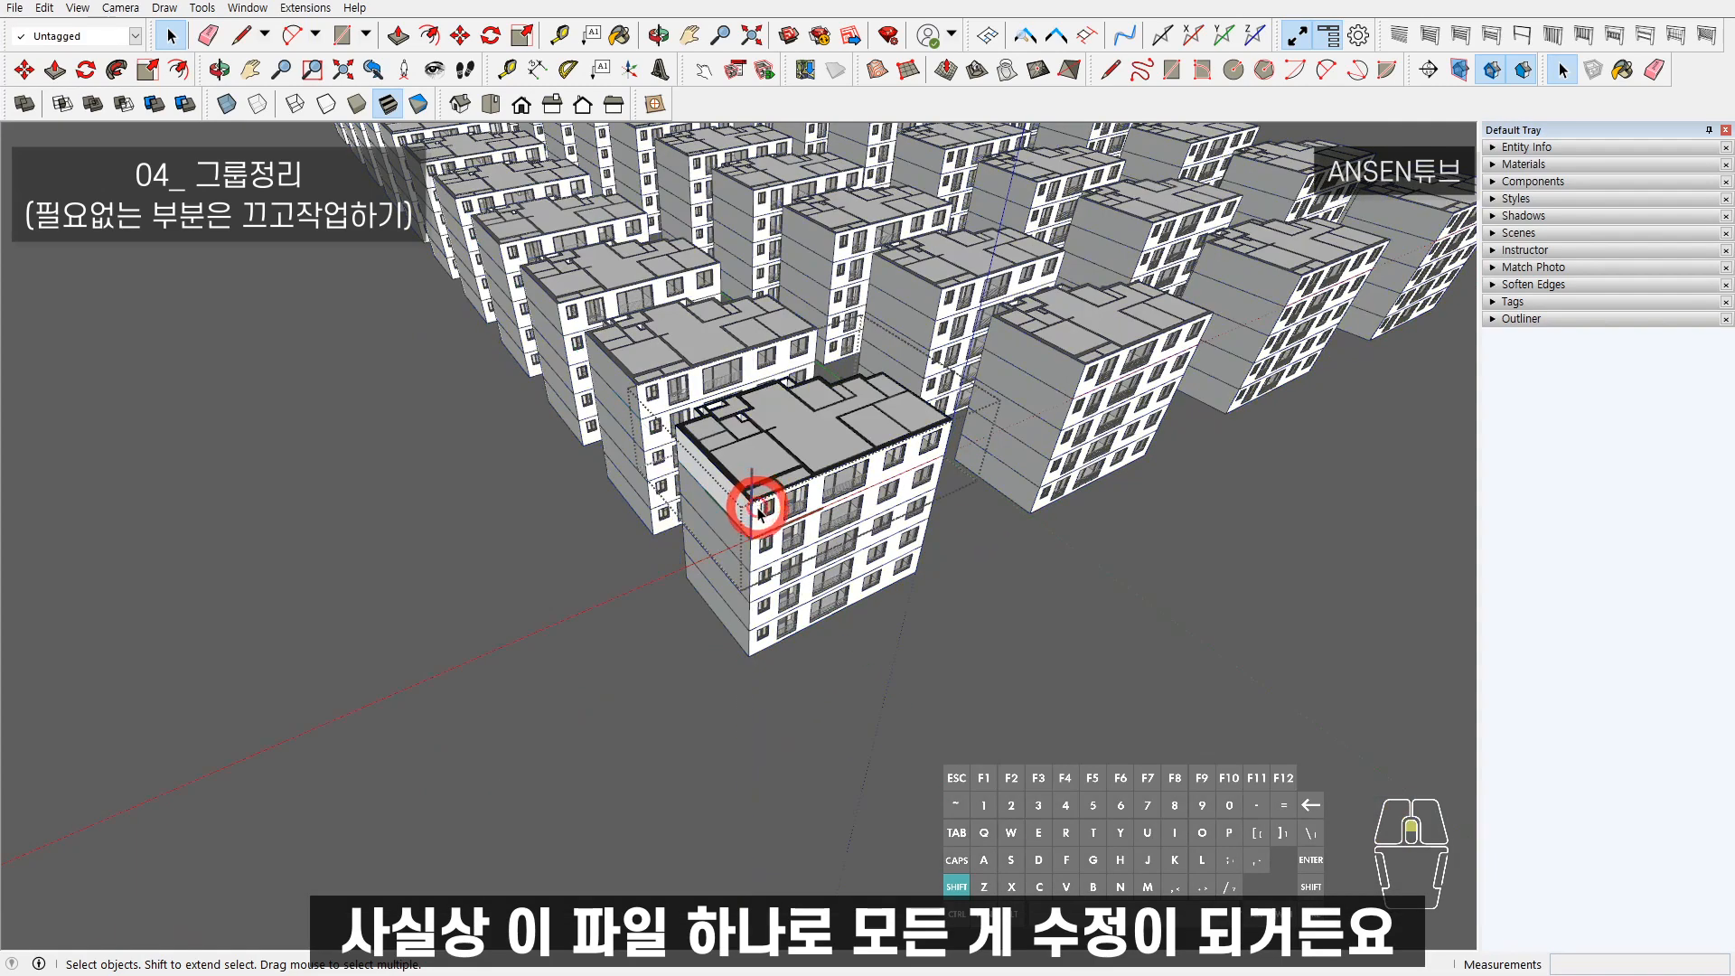
scroll(766, 507, "up", 4)
key("p")
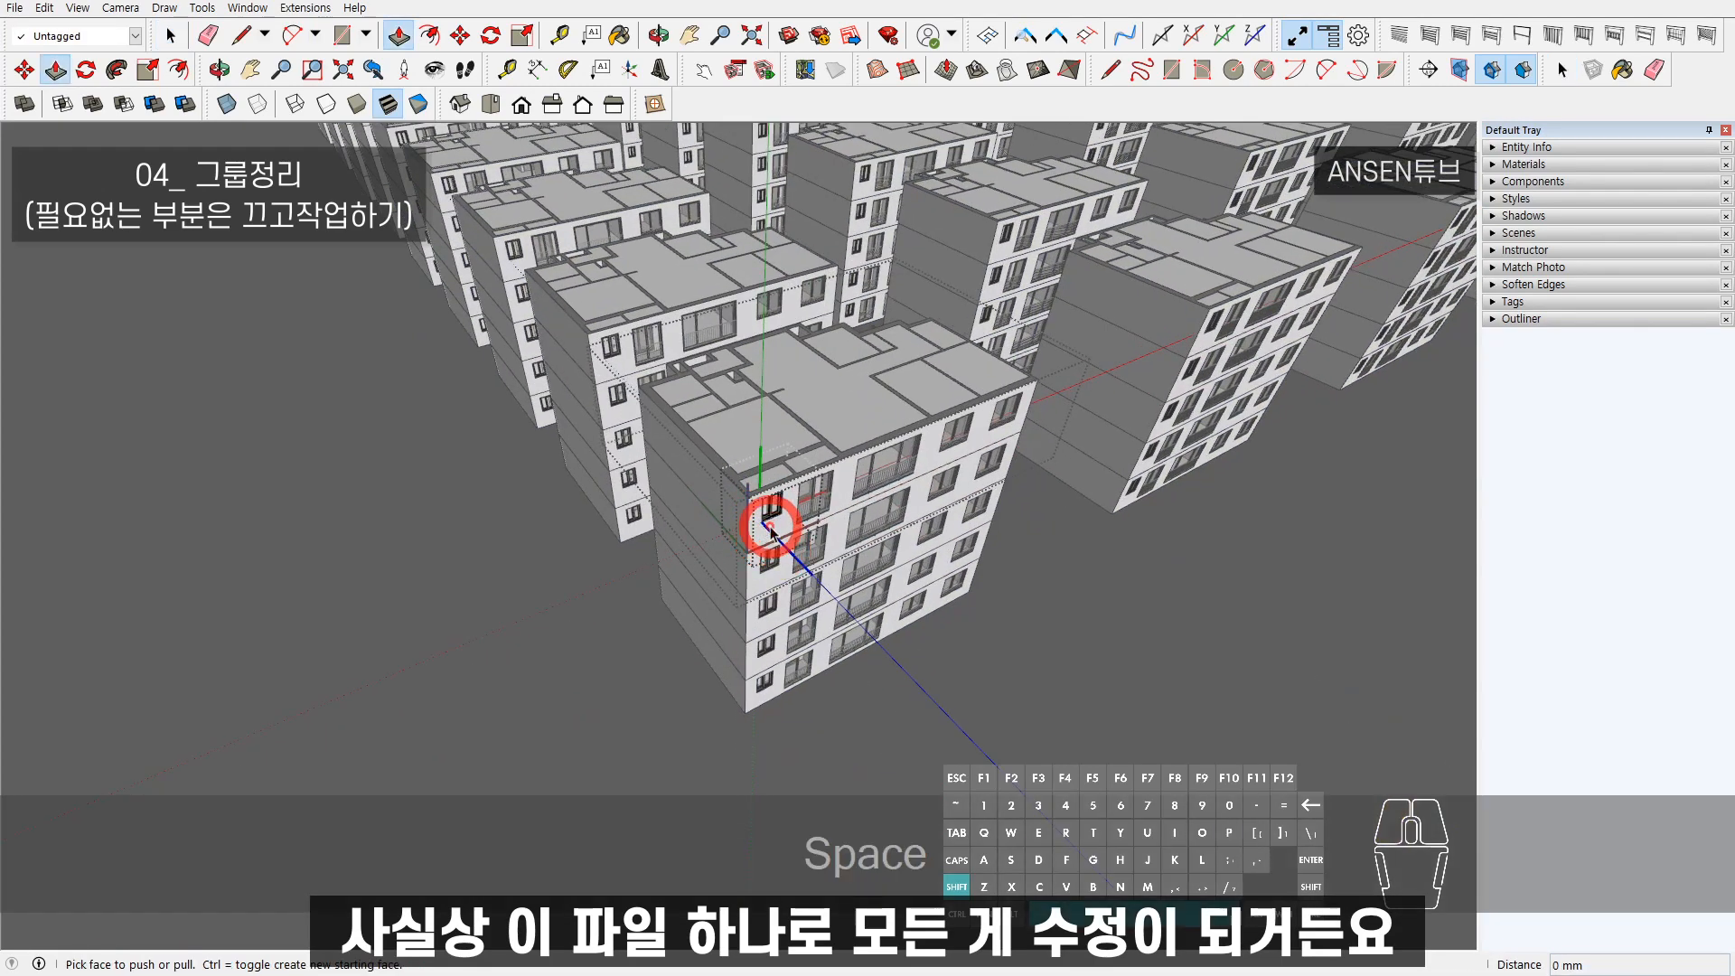
scroll(772, 526, "up", 2)
key("space")
left_click(767, 527)
triple_click(767, 528)
key("p")
left_click(779, 532)
left_click(801, 542)
middle_click_drag(801, 542, 822, 570)
scroll(832, 457, "down", 2)
left_click_drag(822, 571, 898, 598)
- Undo the trial edits to the block's facade and leave the component
key("ctrl+z")
key("ctrl+z")
key("ctrl+space")
key("Escape")
- Hide all apartment blocks except the front corner one
middle_click_drag(830, 596, 875, 620)
key("ctrl+a")
middle_click_drag(916, 553, 696, 658)
left_click(892, 703, "shift")
right_click(777, 558)
left_click(818, 609)
scroll(844, 573, "up", 4)
scroll(795, 523, "up", 3)
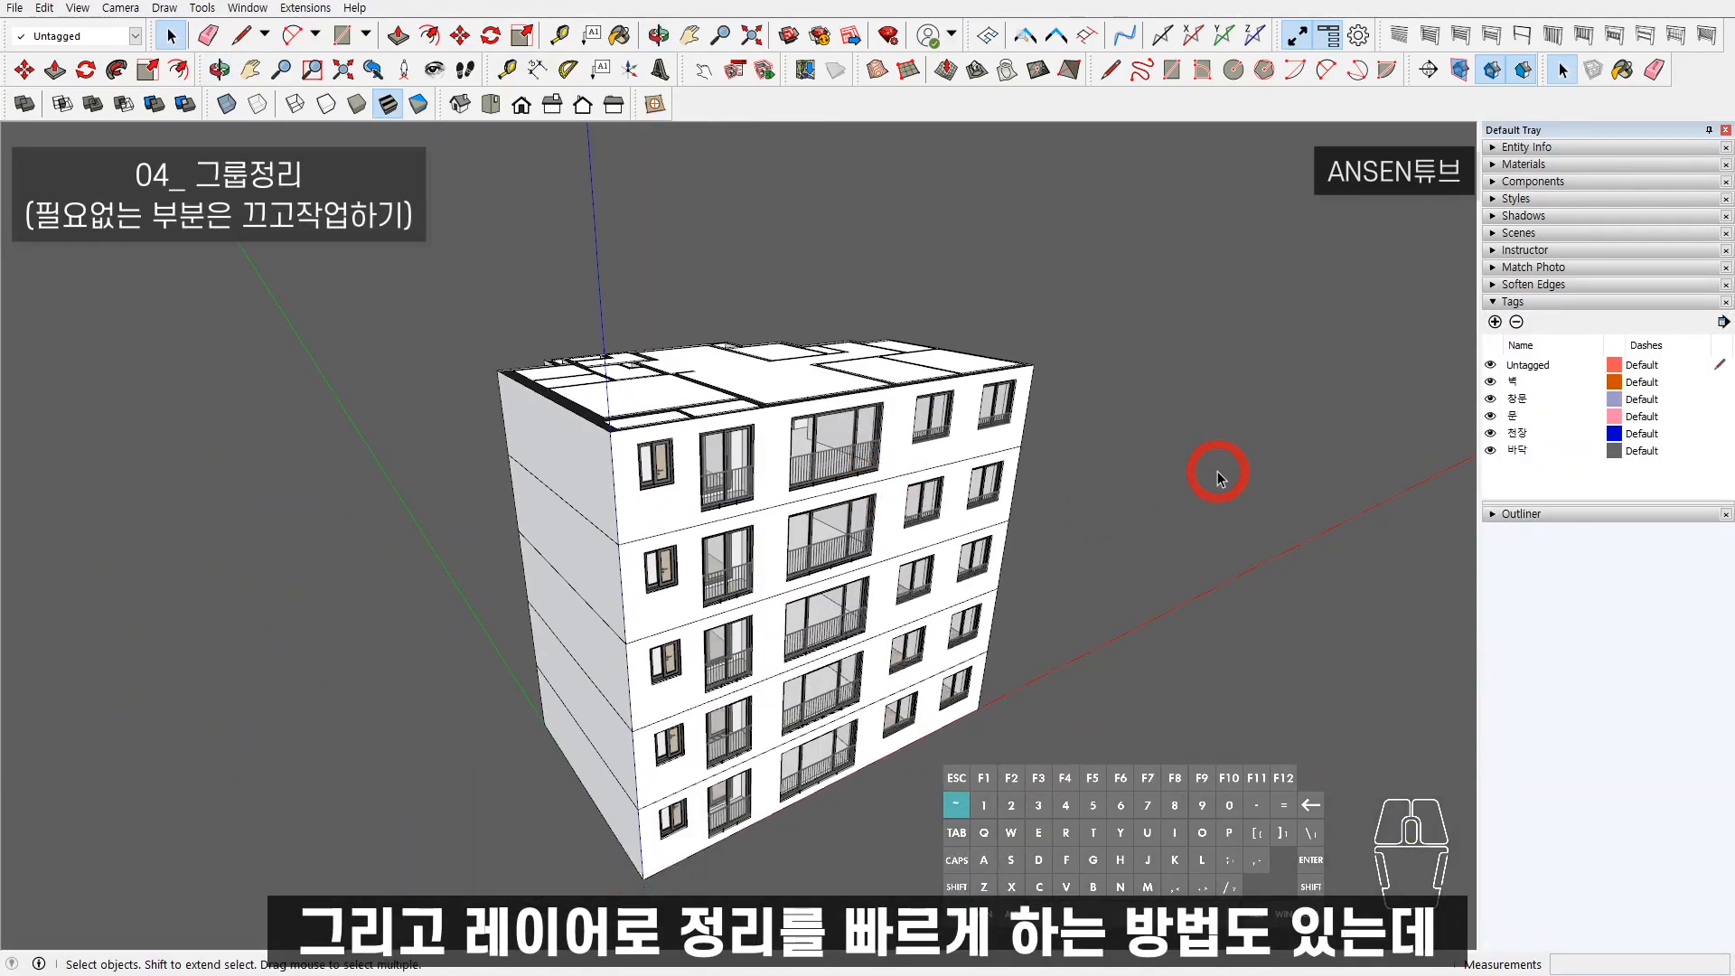
- Turn off the visibility of the 창문 and 문 tags to isolate the block's walls from its windows and doors
scroll(852, 534, "up", 2)
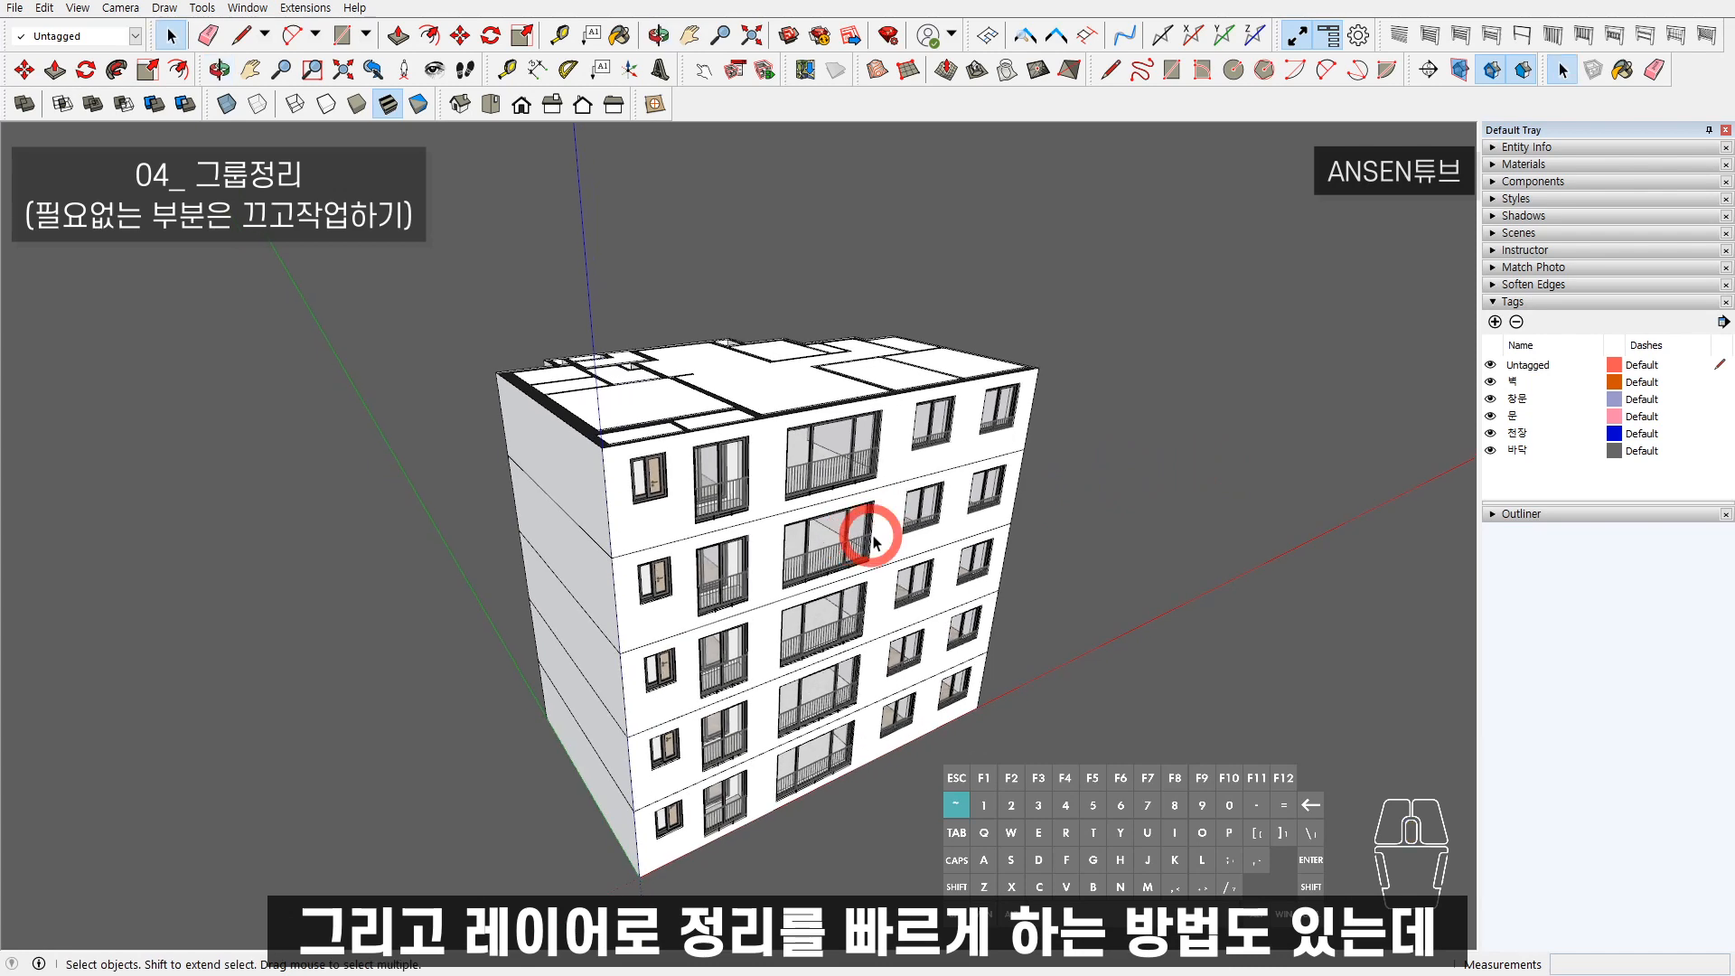
middle_click_drag(934, 556, 941, 507, "shift")
scroll(936, 508, "up", 2)
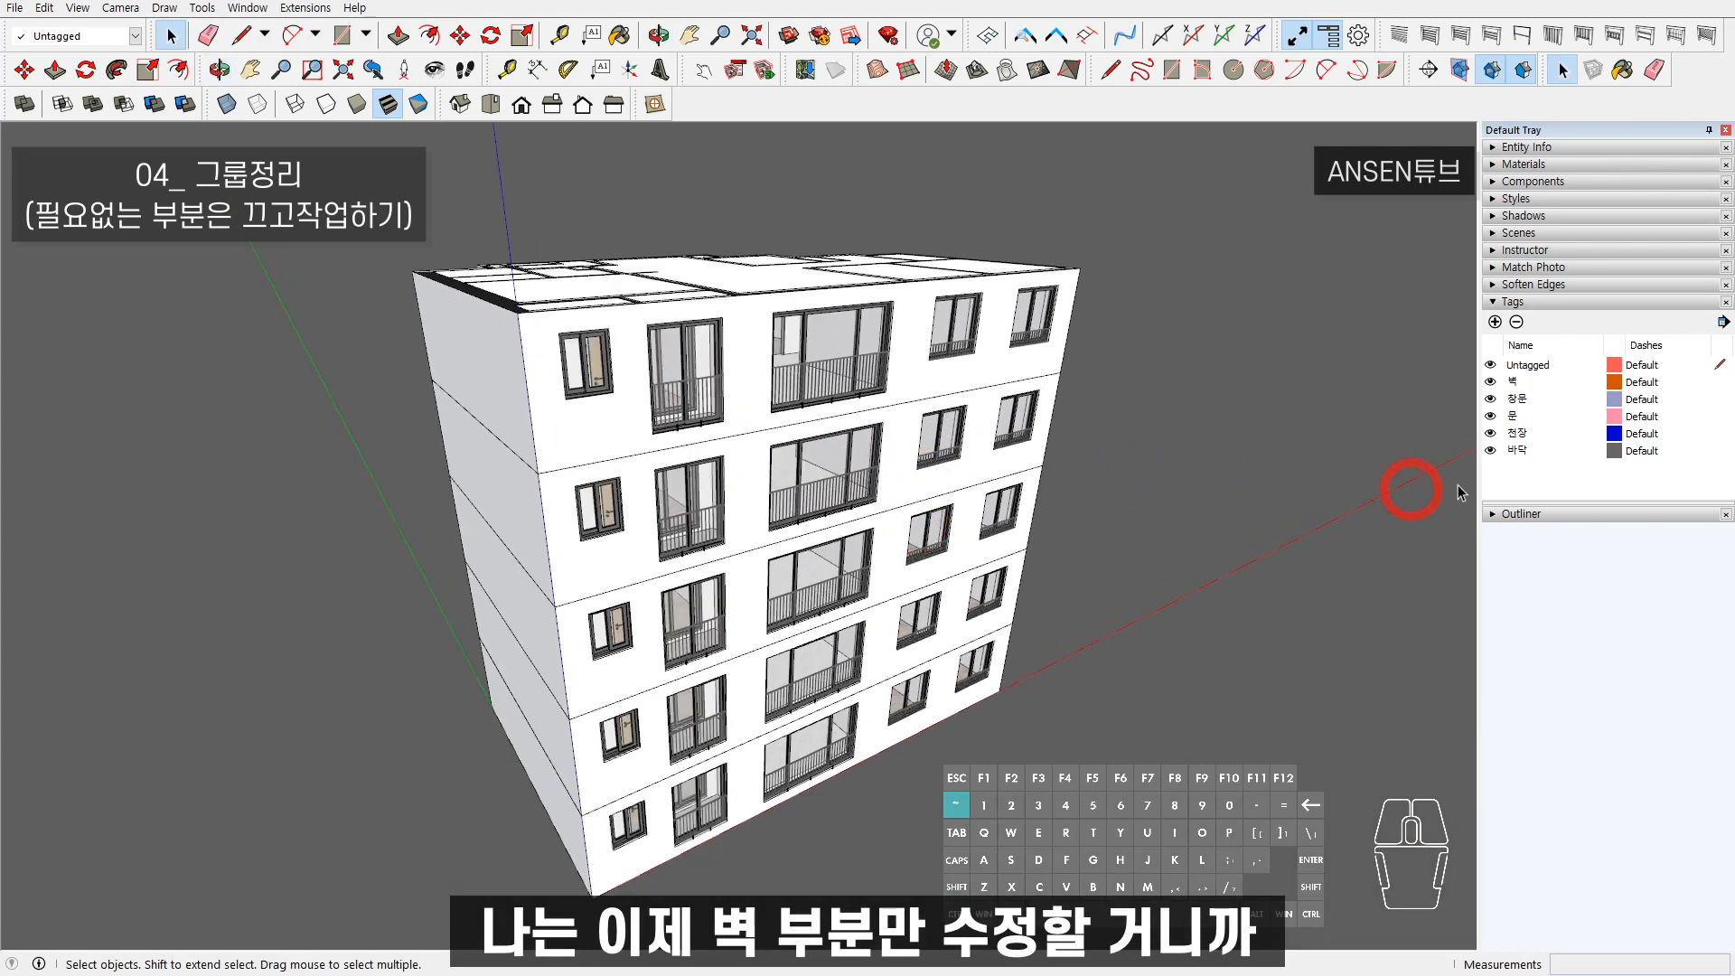
left_click(1490, 398)
left_click(1489, 416)
middle_click_drag(755, 522, 1281, 560)
key("space")
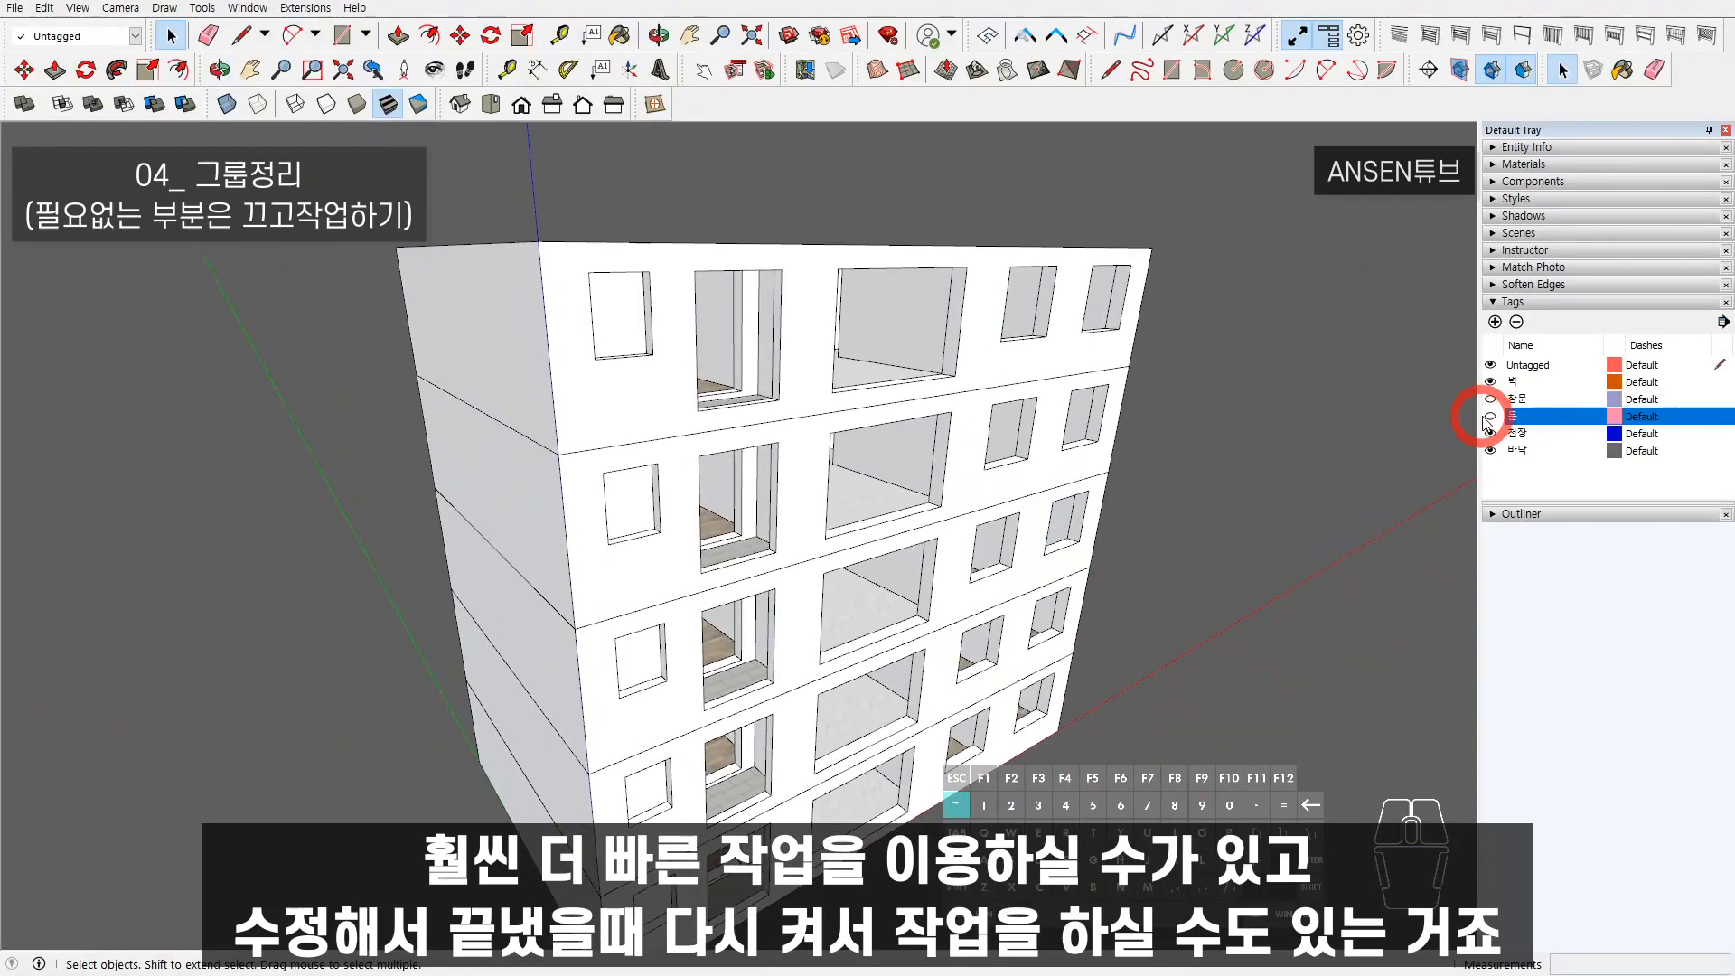
- Make the 창문 and 문 tags visible again on the apartment block
left_click(1490, 398)
middle_click_drag(832, 496, 859, 561)
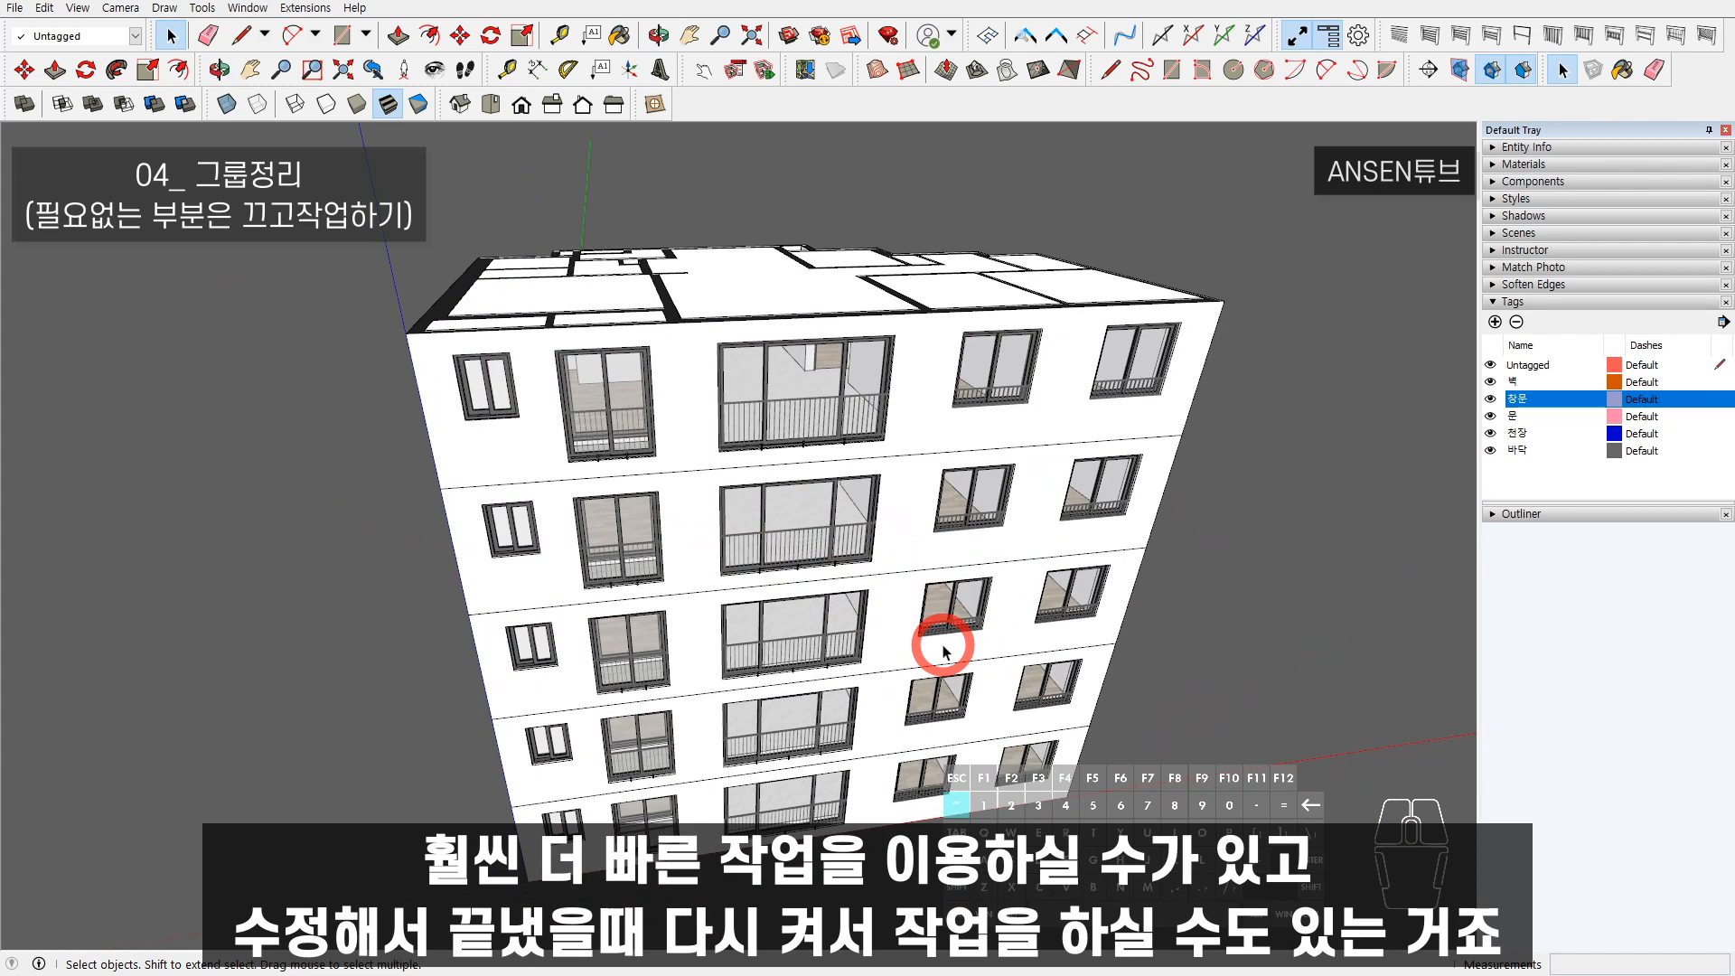
scroll(939, 624, "down", 3)
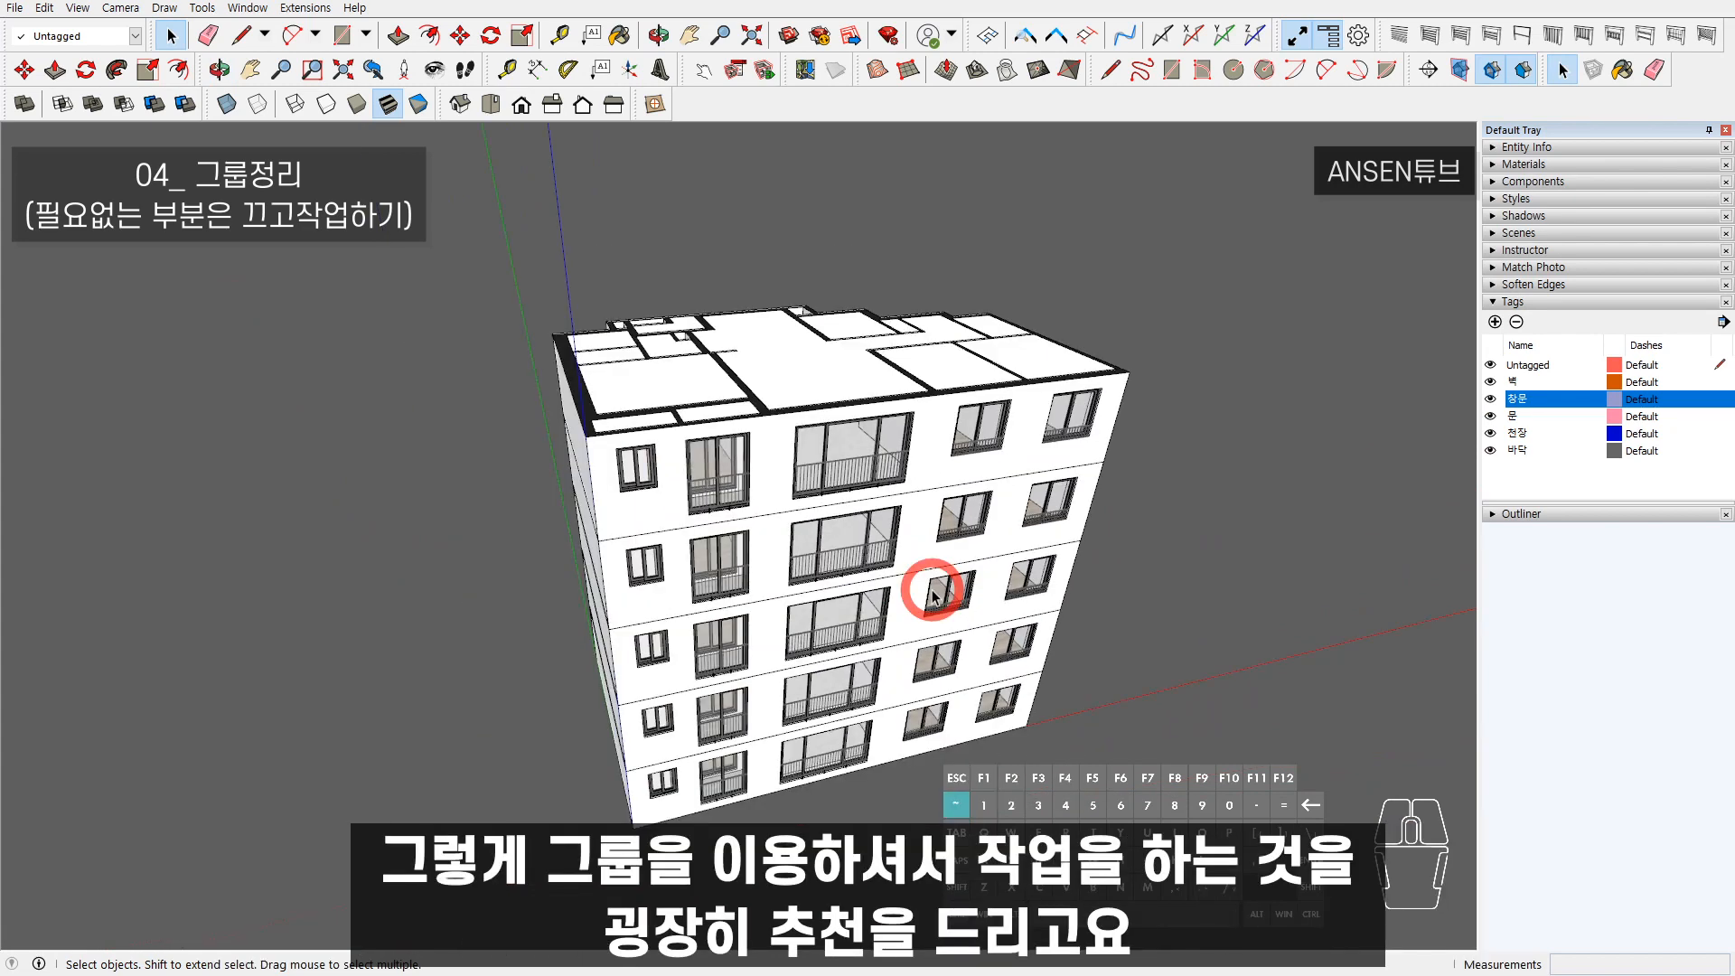
mouse_move(931, 596)
middle_mouse_down()
mouse_move(1026, 600)
mouse_move(906, 588)
middle_mouse_up()
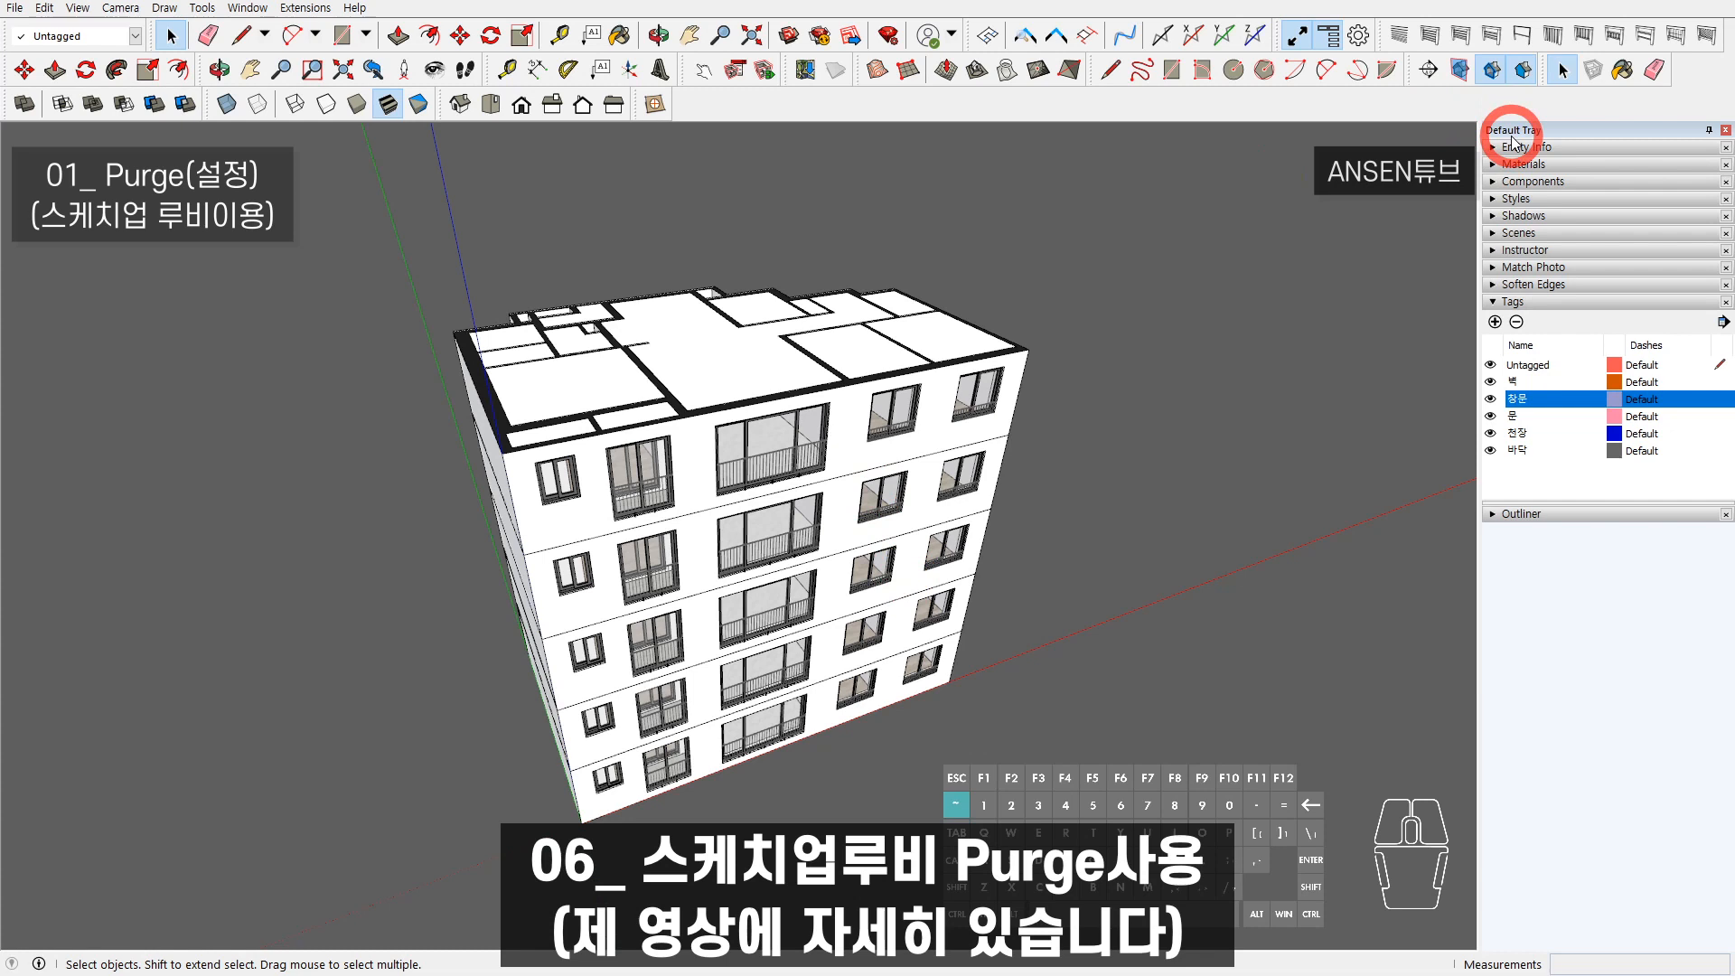
- Purge the model's unused components, tags, materials and styles, with Make Report set to Yes
key("p")
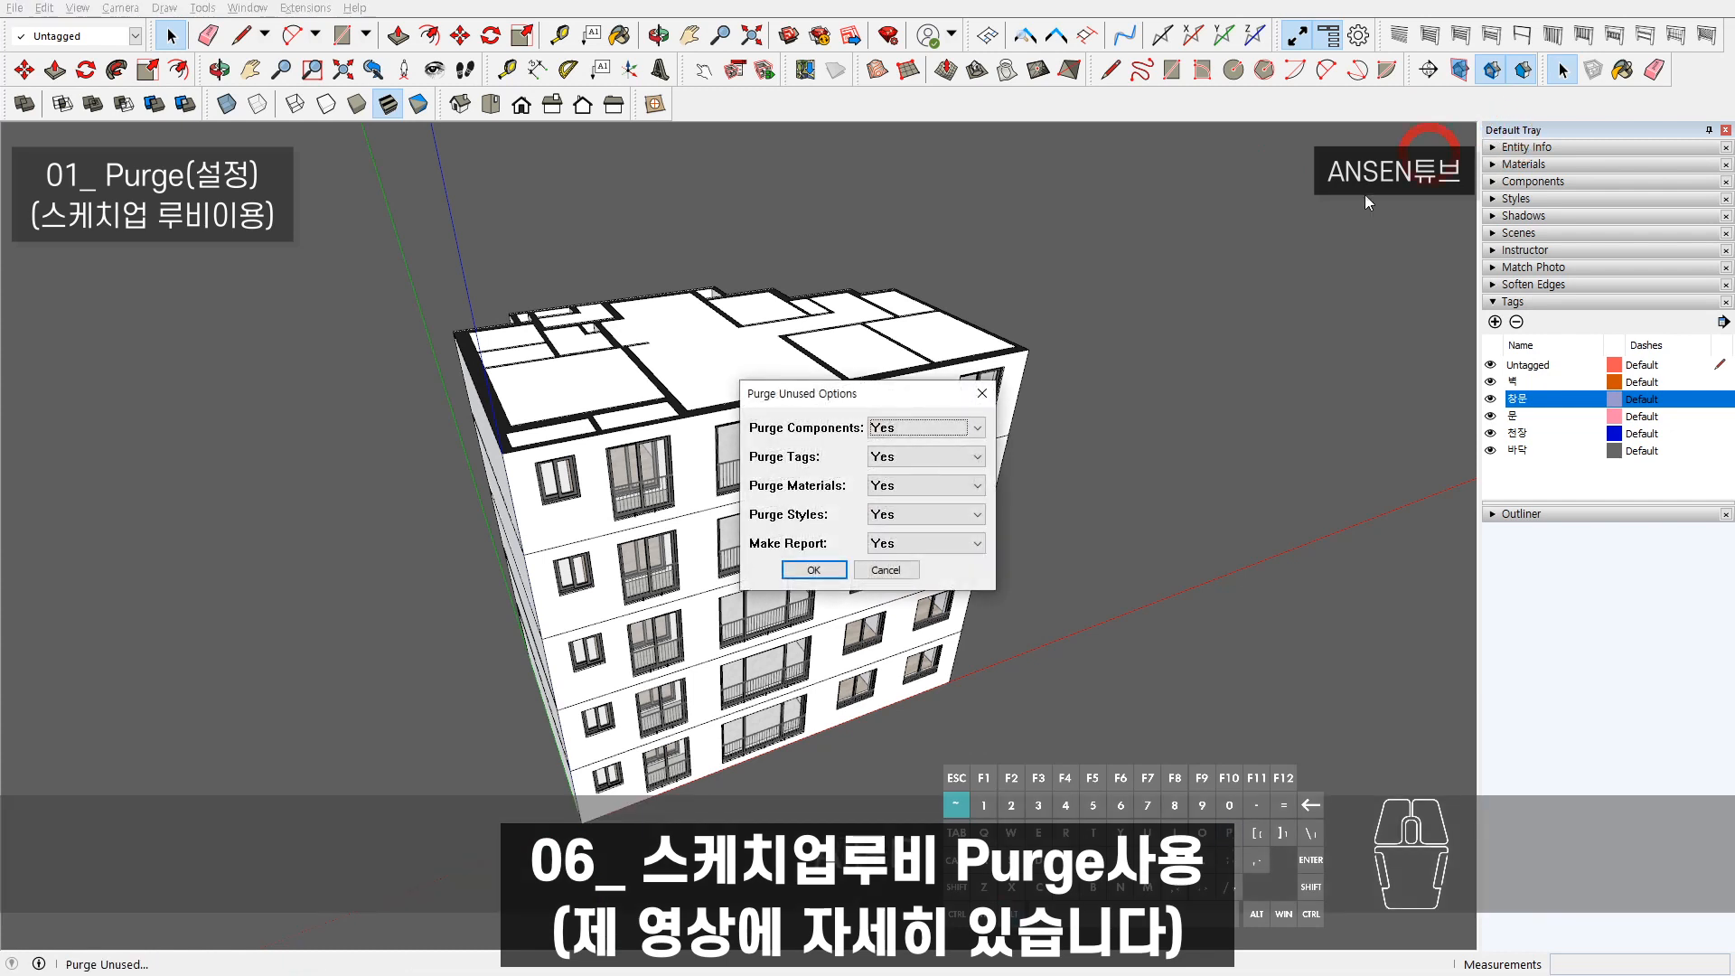
left_click(817, 569)
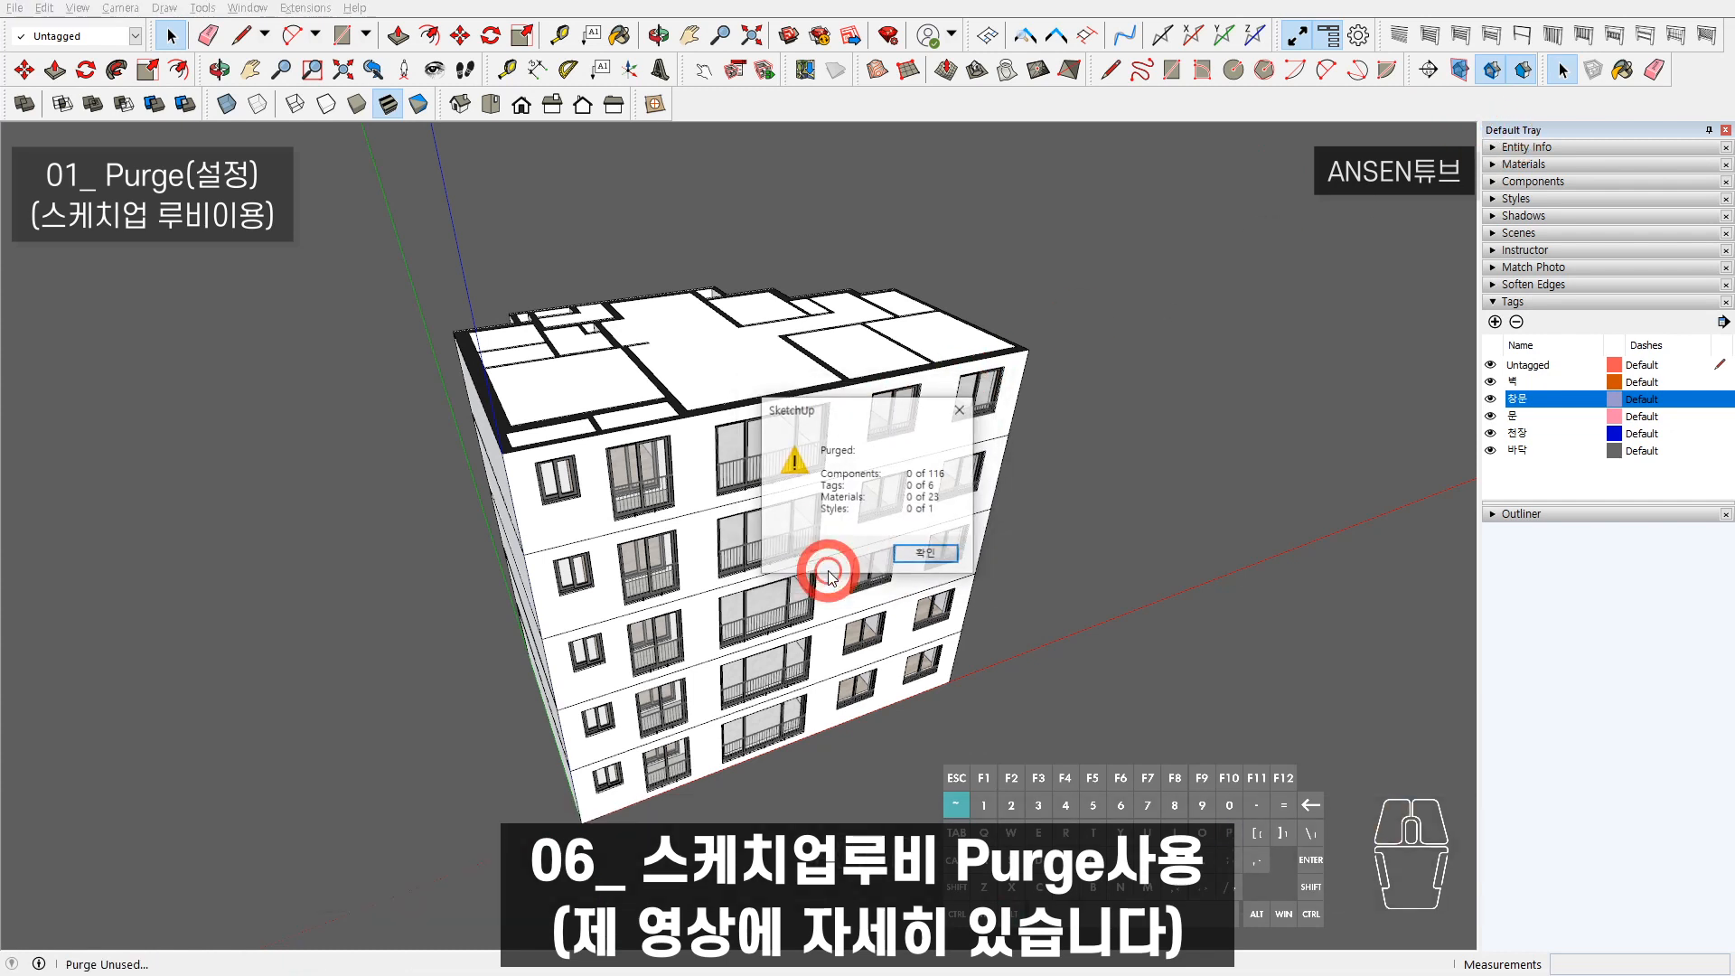
left_click(930, 554)
middle_click_drag(931, 553, 829, 521)
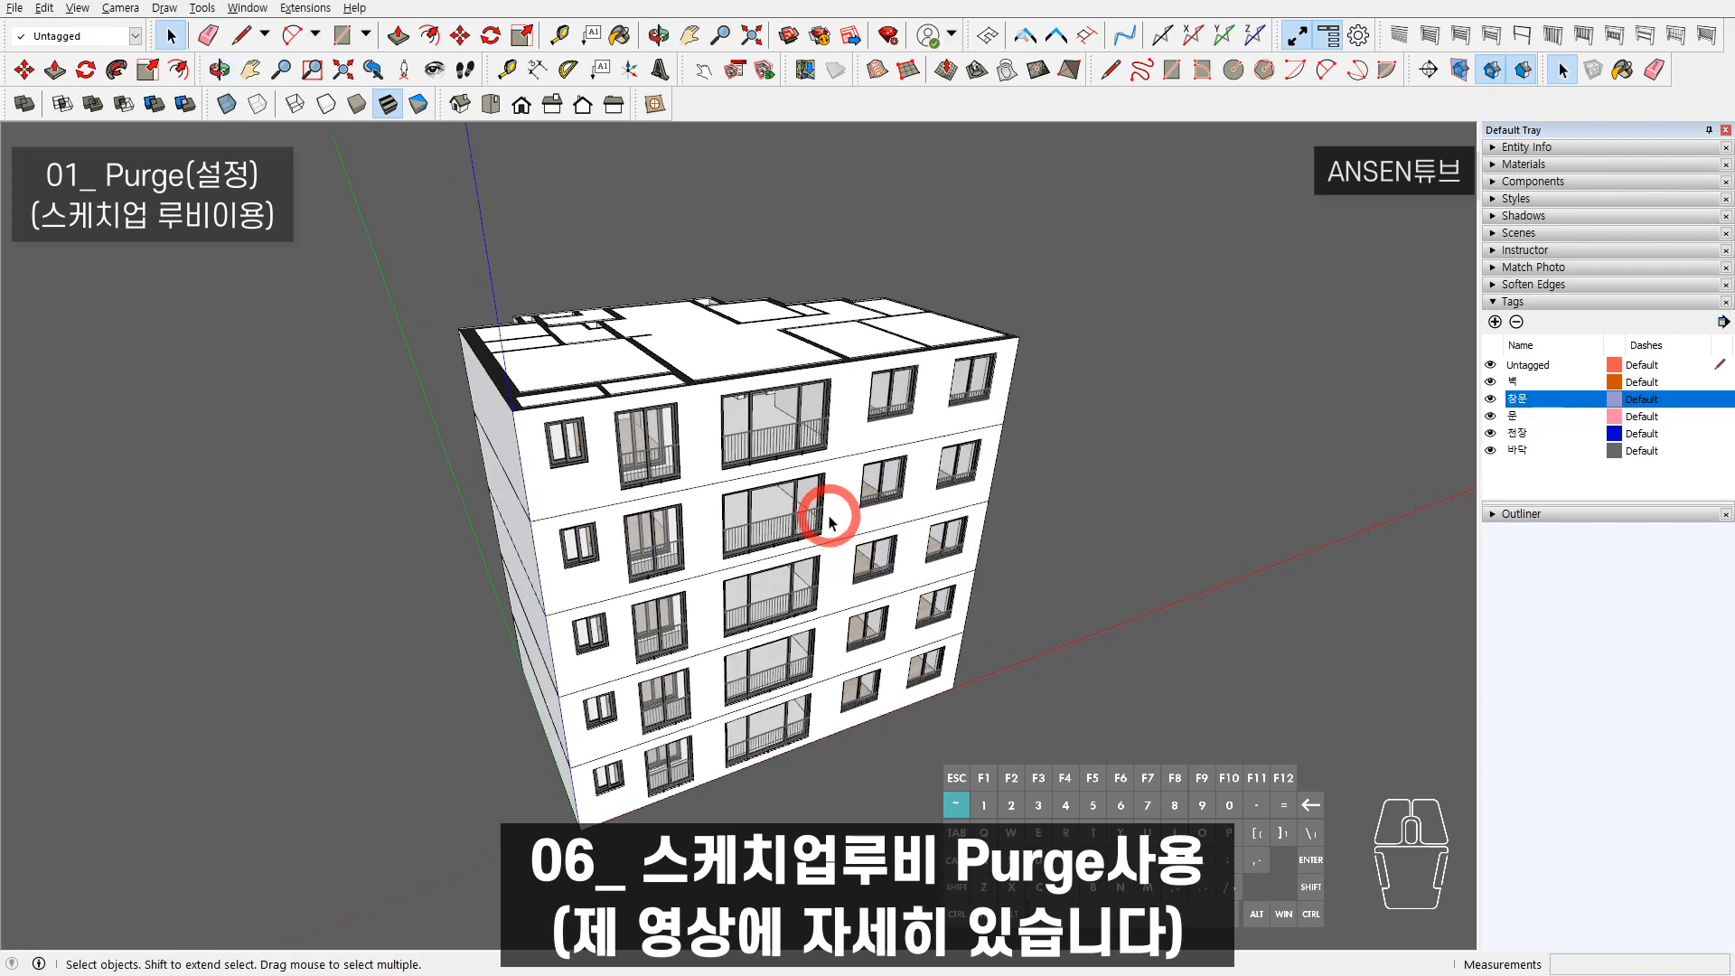